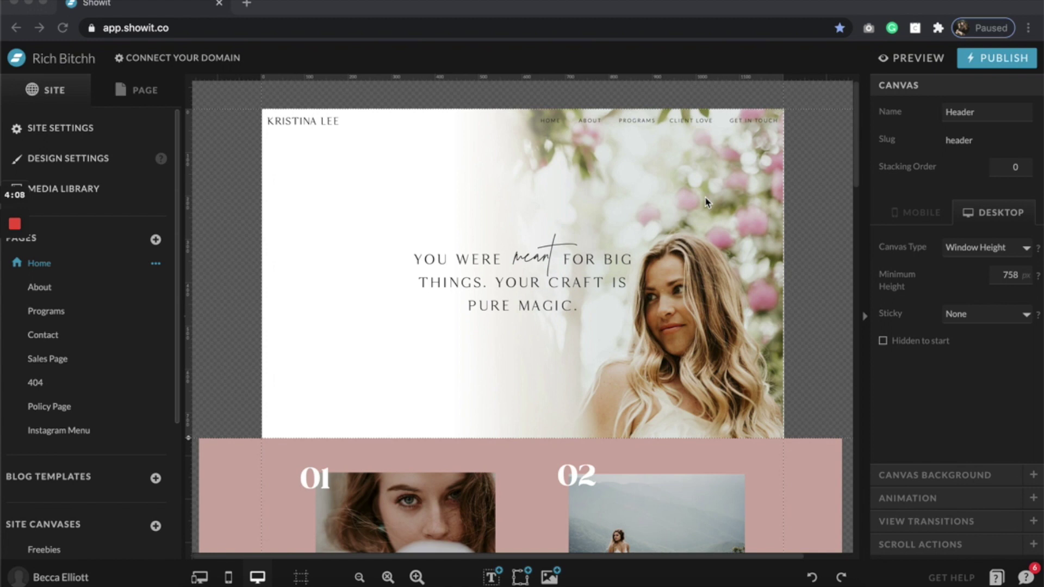
Delete the woman's photo from the desktop header, leaving a plain white canvas
left_click(707, 202)
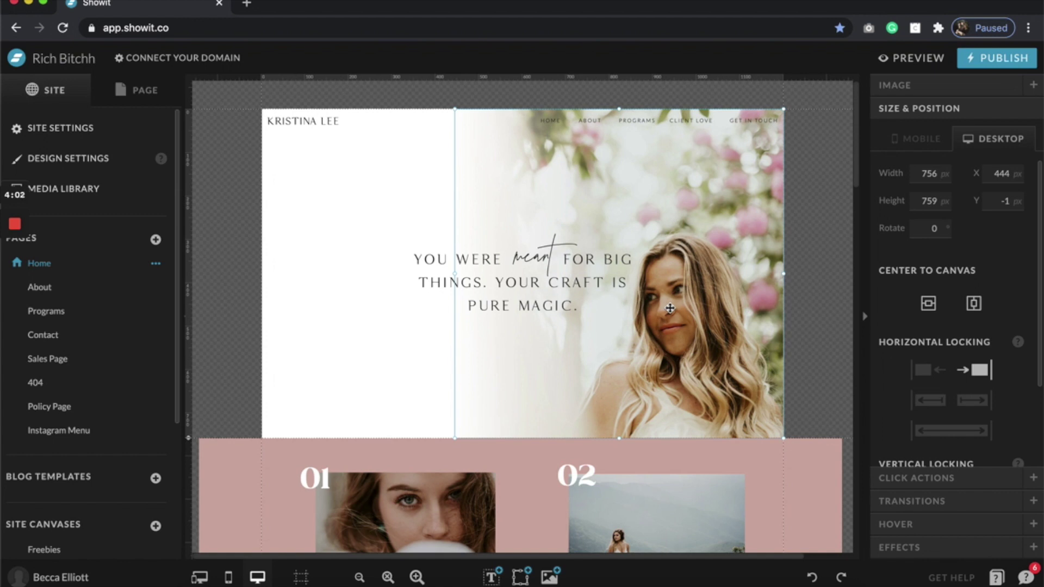
key("Delete")
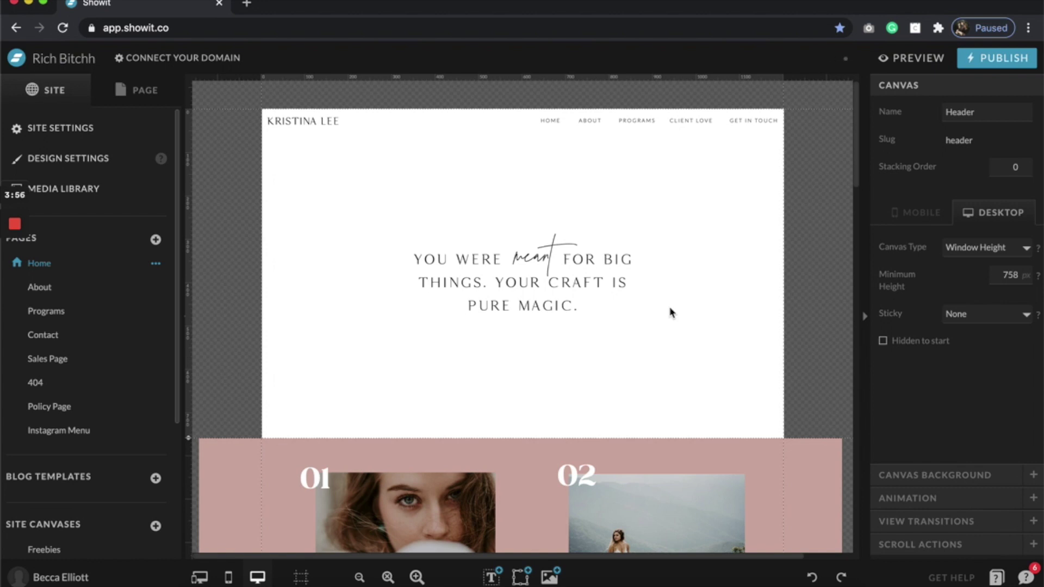
left_click(923, 476)
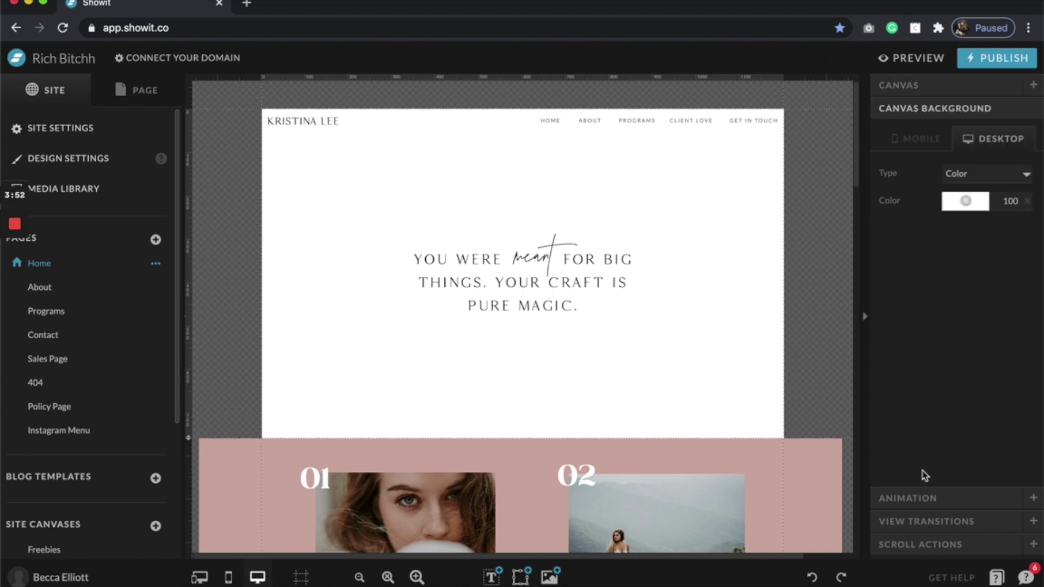
Set the header's Canvas Background type to Video using the clip dani_vid_4.mp4
left_click(966, 172)
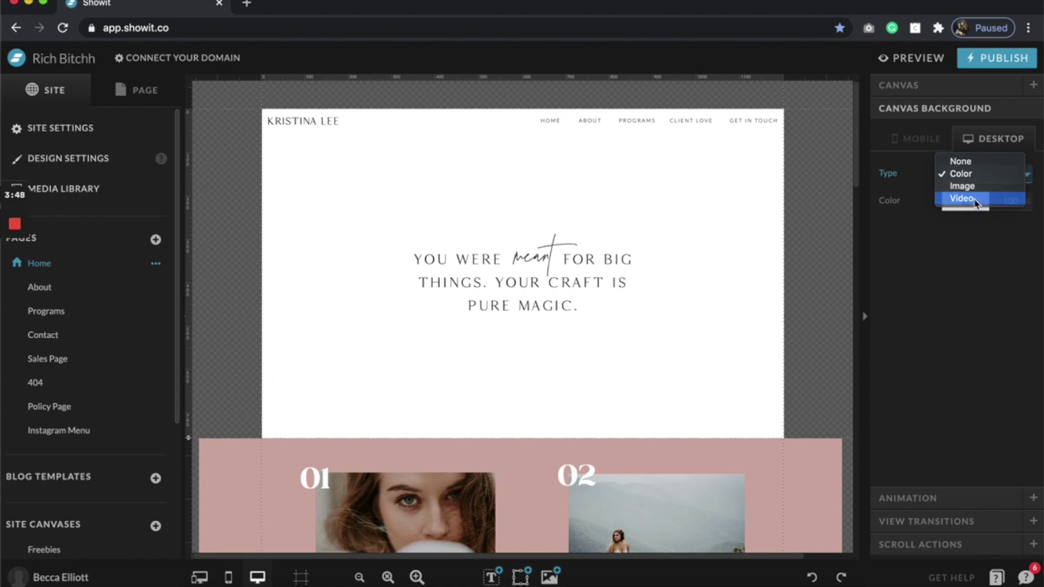
left_click(975, 197)
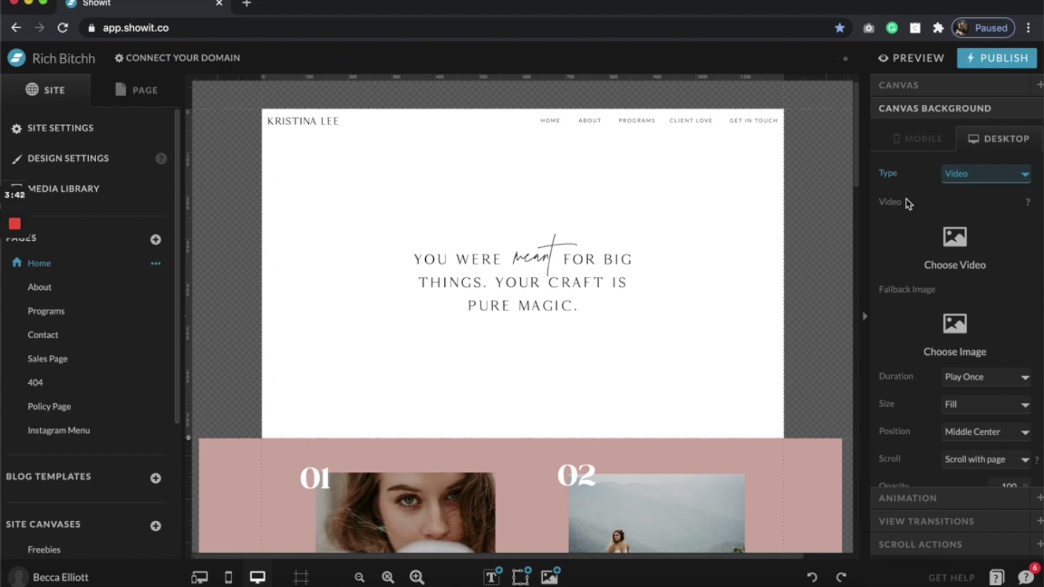
left_click(929, 239)
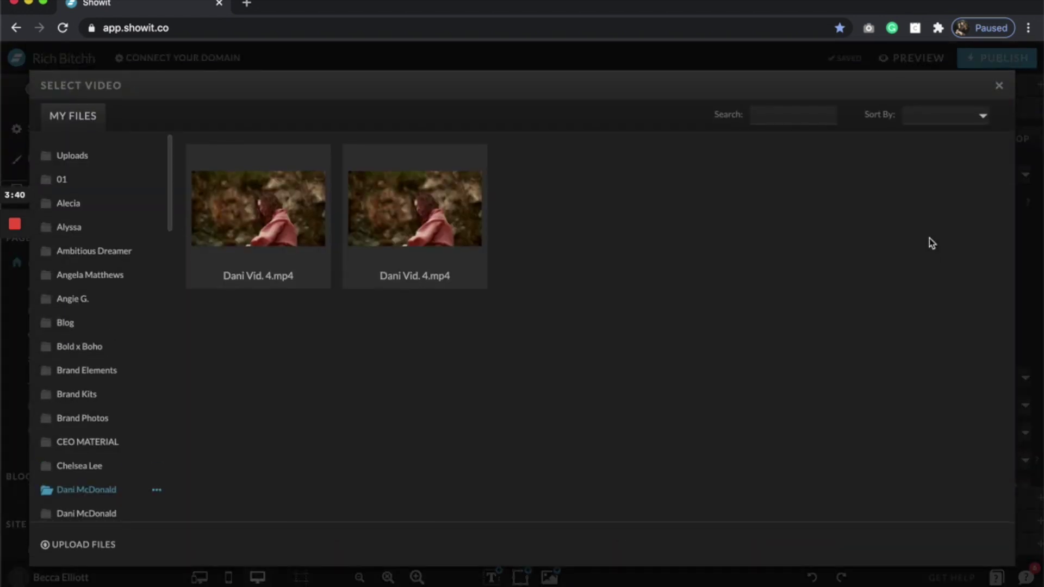
left_click(294, 210)
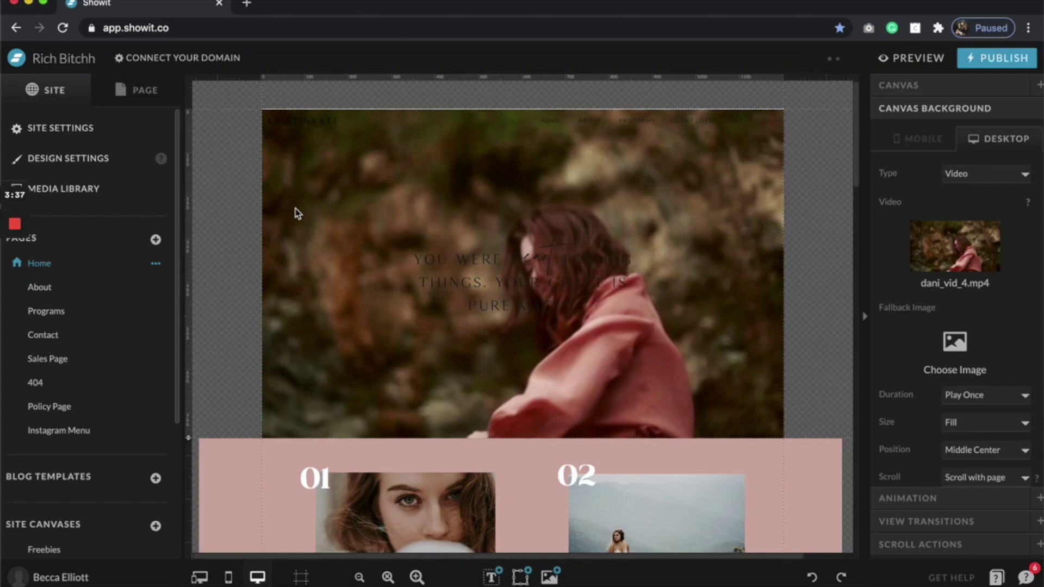
left_click(409, 257)
Color the headline and its script word 'meant' white
left_click(946, 94)
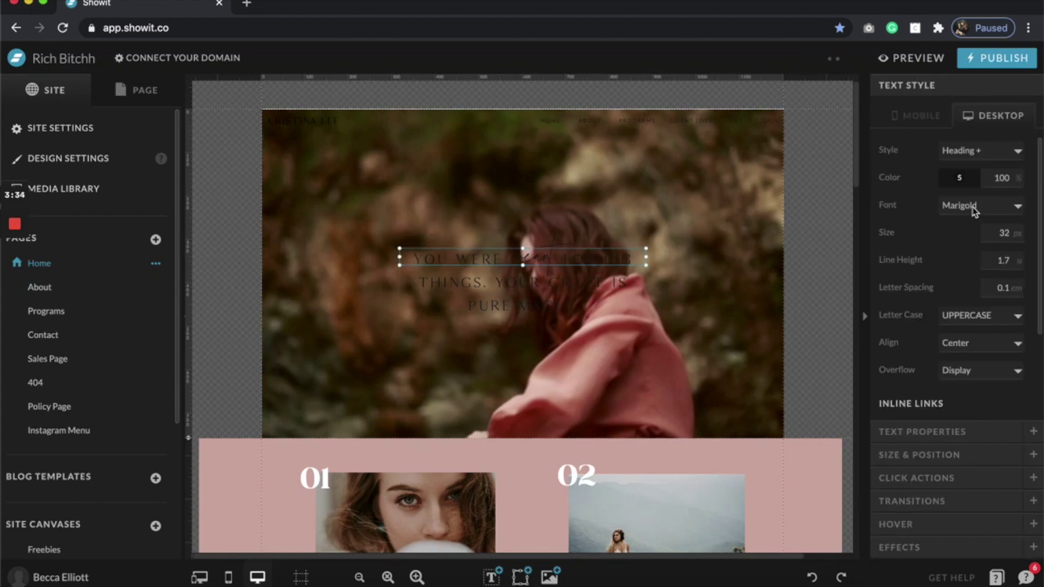
left_click(959, 178)
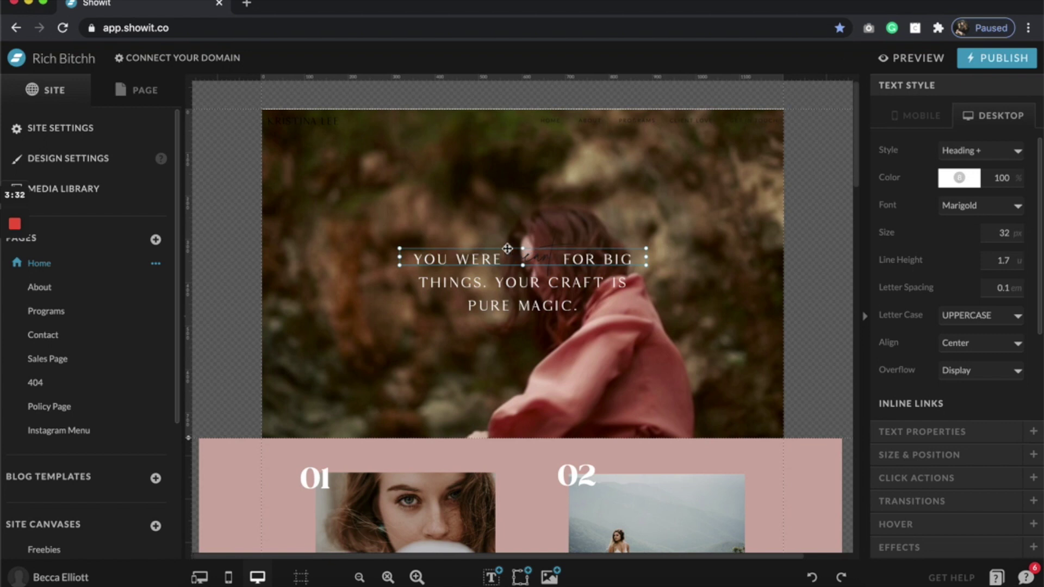
left_click(530, 240)
left_click(948, 188)
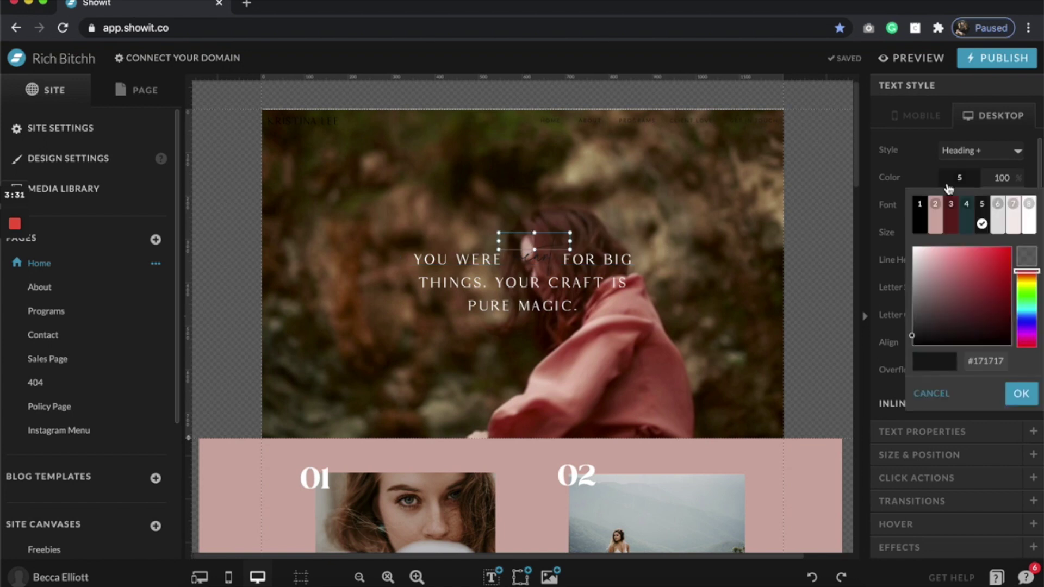
left_click(1027, 217)
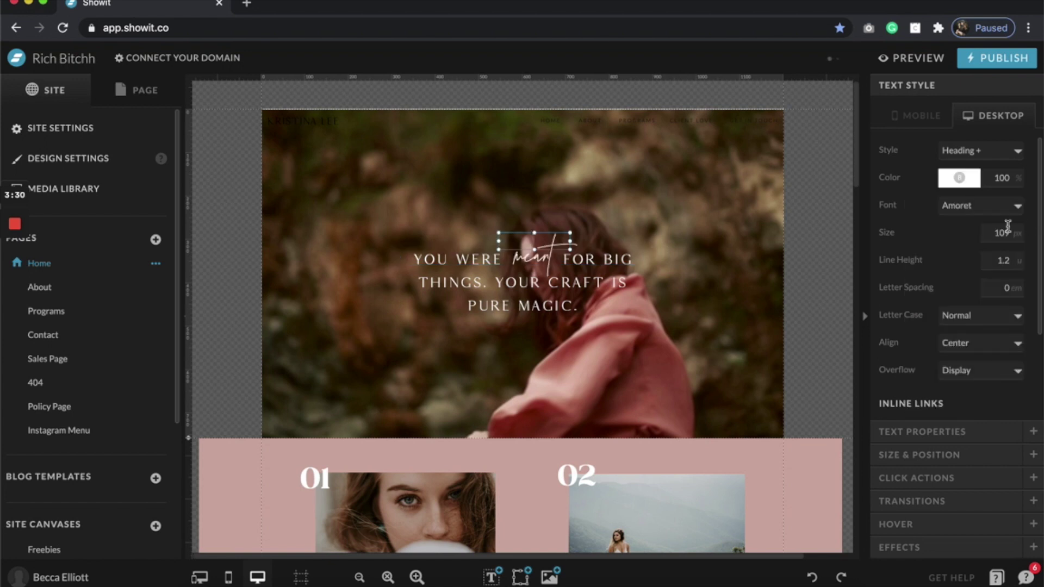
left_click(750, 328)
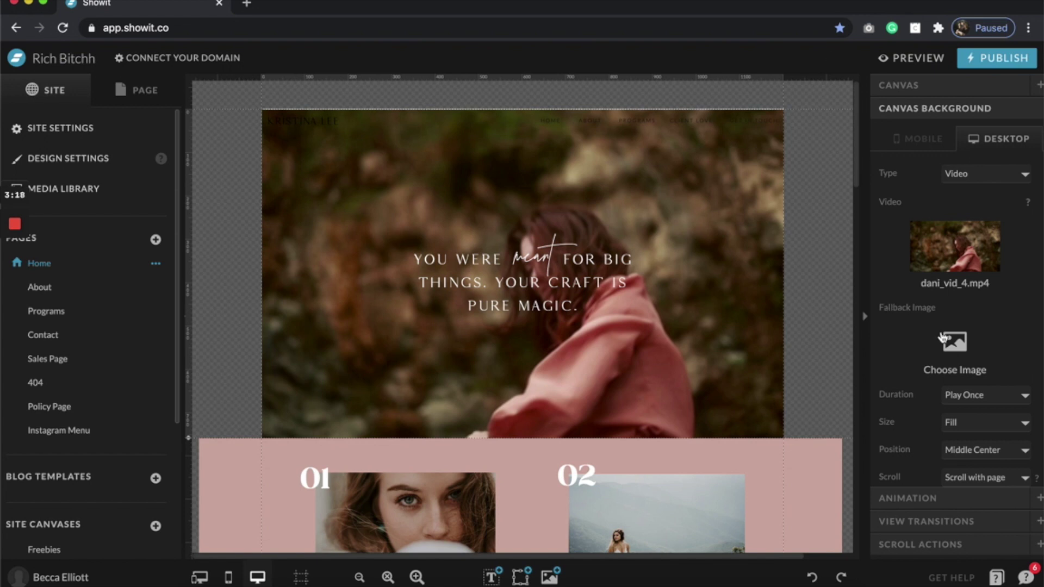
Set the header video's Duration to Loop
mouse_move(975, 291)
left_click(976, 399)
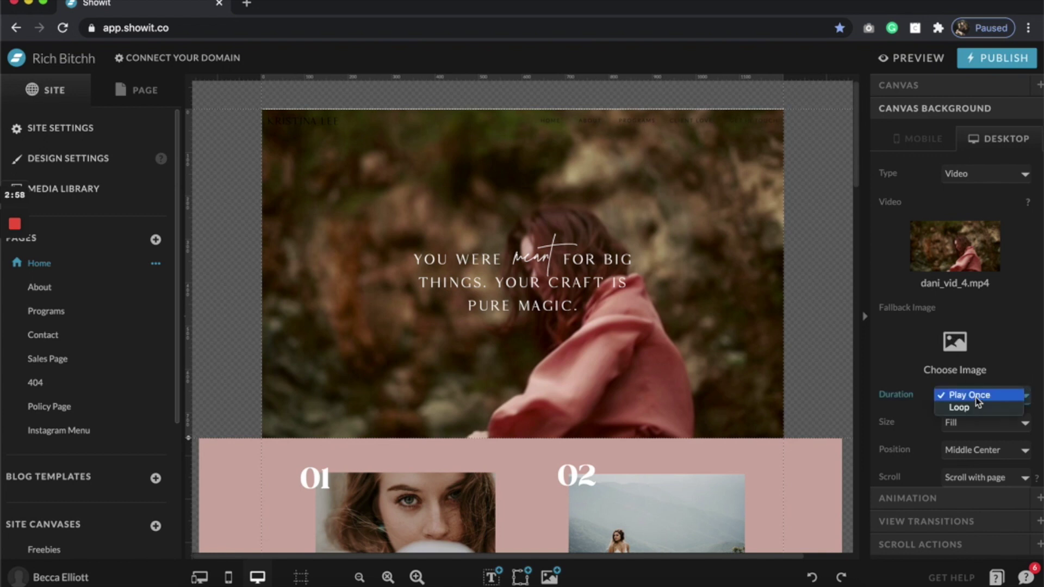
left_click(978, 408)
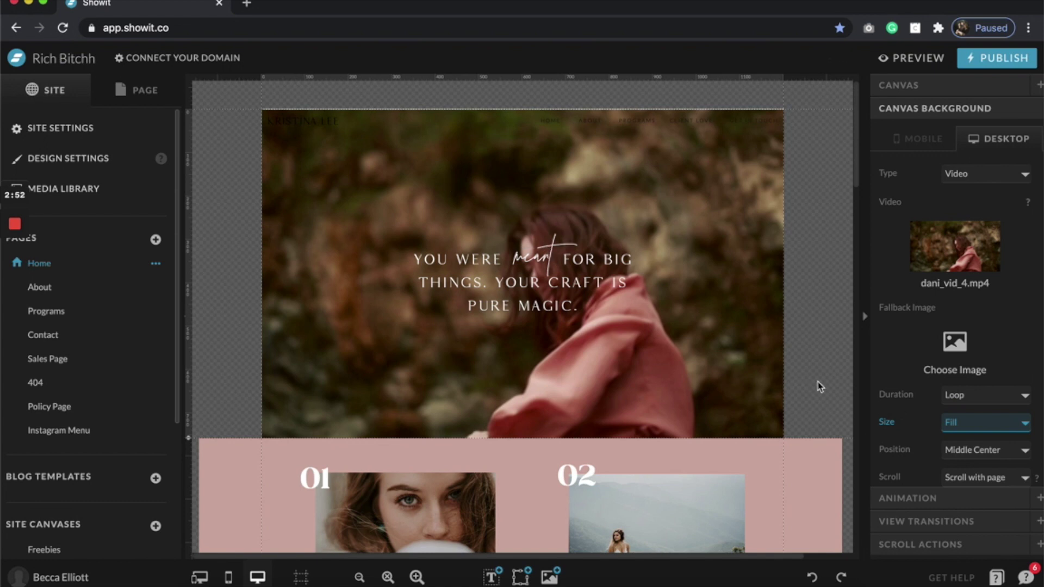
Give the header a black background color and set the video opacity to 70
scroll(897, 405, "down", 2)
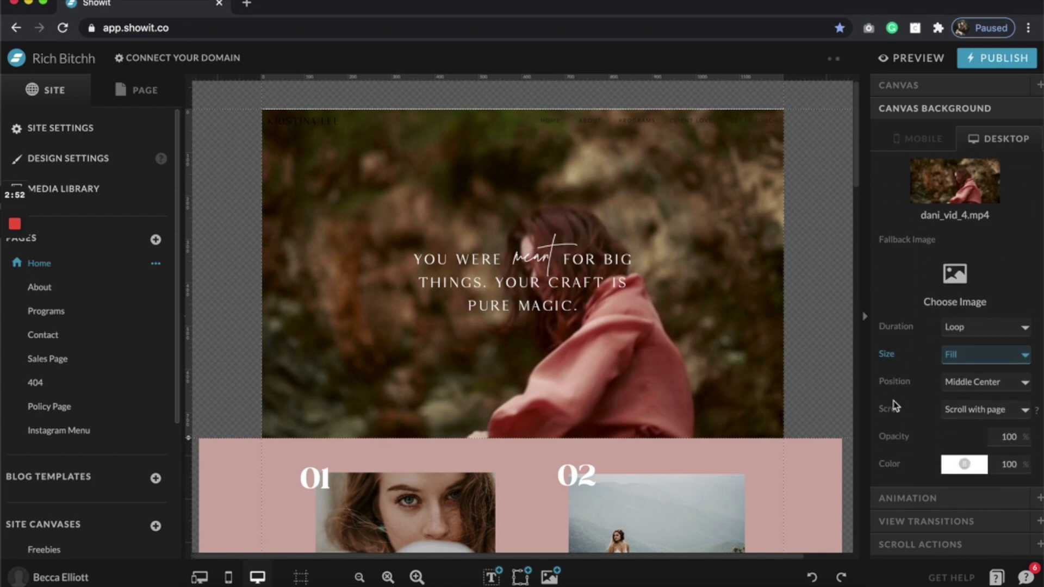
left_click(970, 462)
left_click(932, 294)
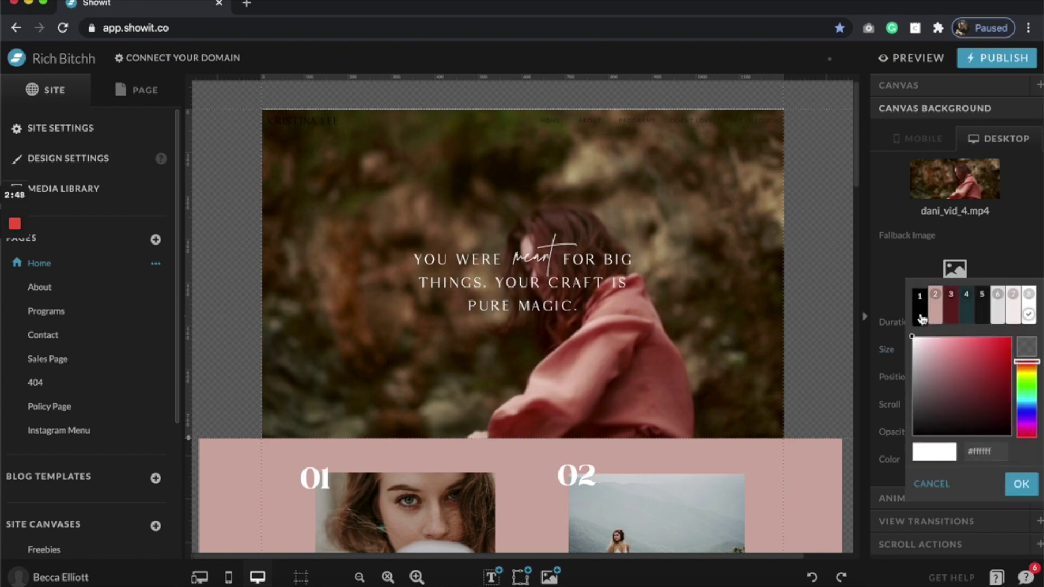
left_click(1018, 433)
type("70")
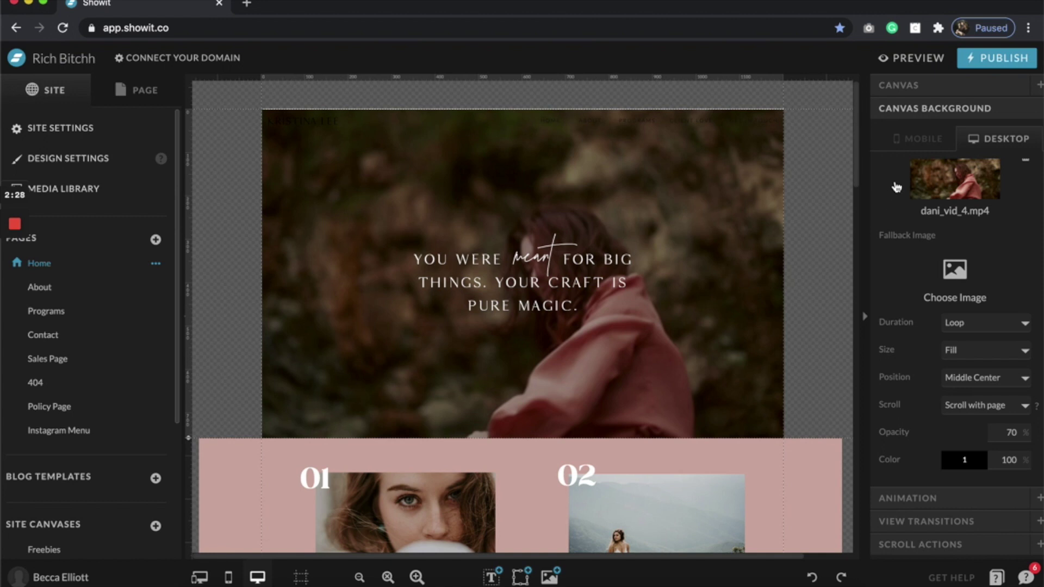
Check the mobile header's background type options, keeping Color, and return to the mobile layout
left_click(917, 150)
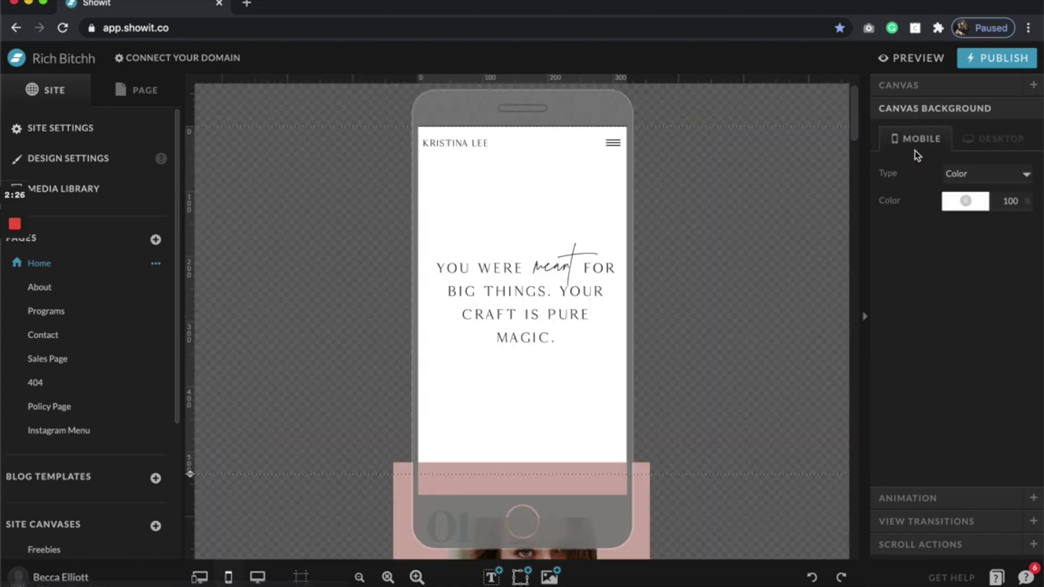
left_click(957, 175)
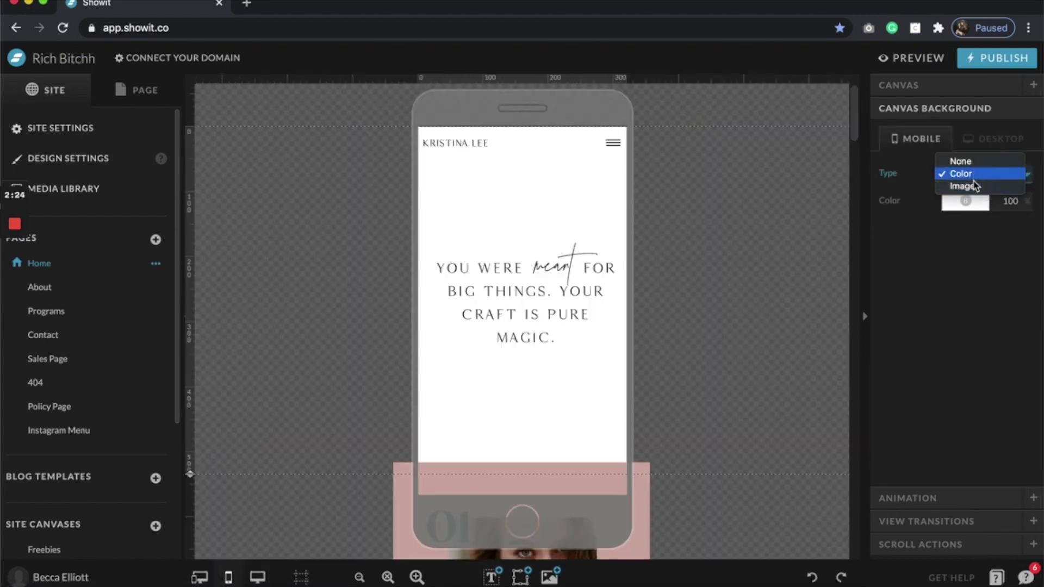
left_click(922, 292)
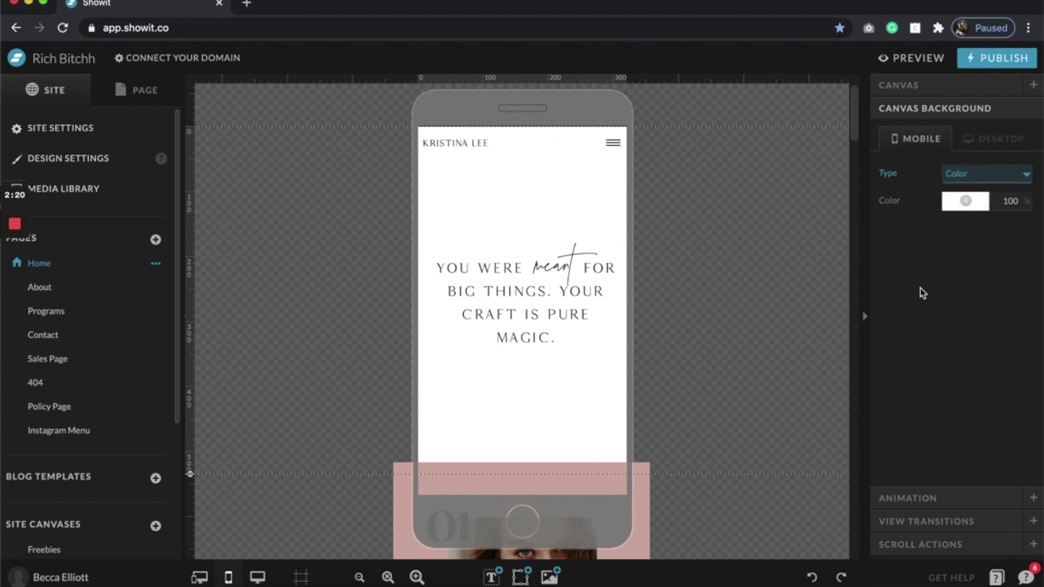
left_click(1003, 138)
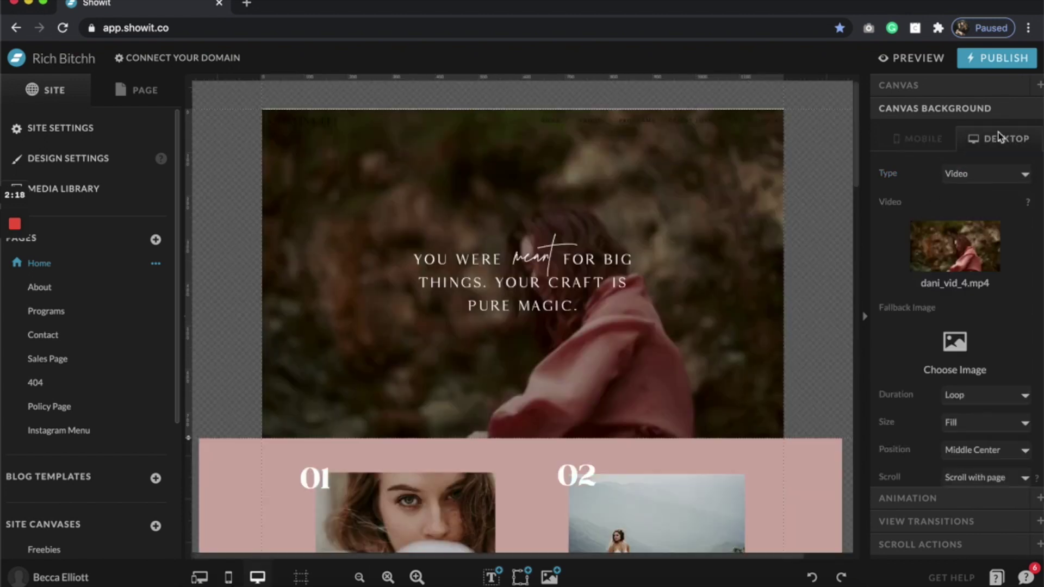
left_click(923, 140)
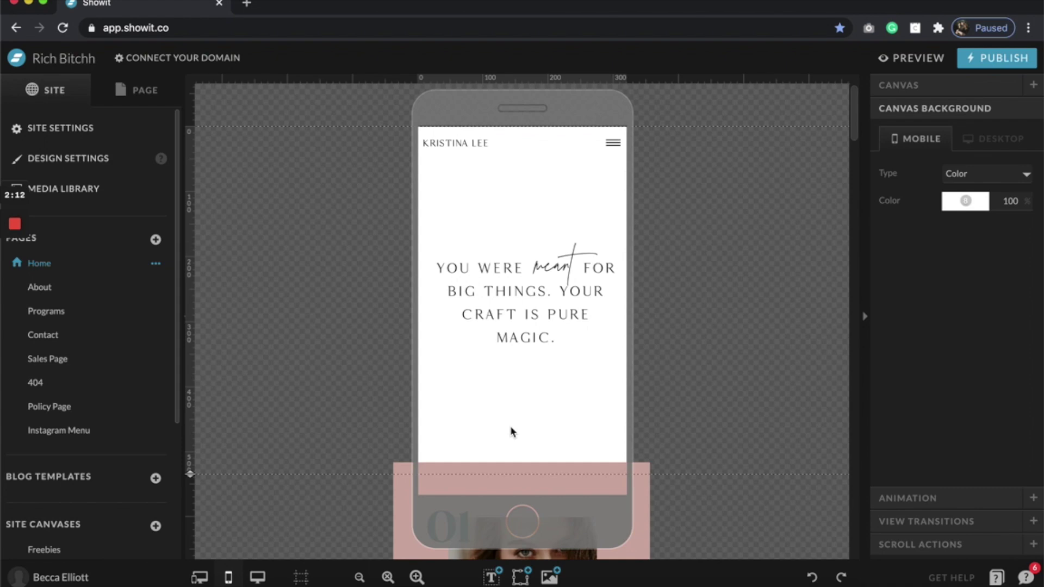
Open canva.com in a new browser tab
left_click(246, 4)
type("canva")
key("Return")
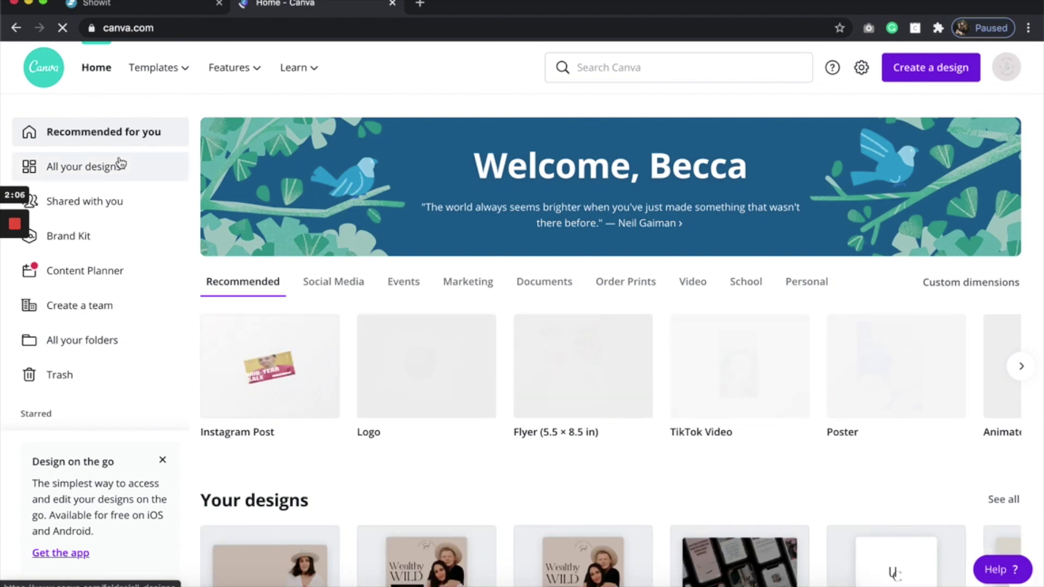
Open the Untitled Design from All your designs and play the video on Page 1
left_click(118, 166)
scroll(422, 350, "down", 10)
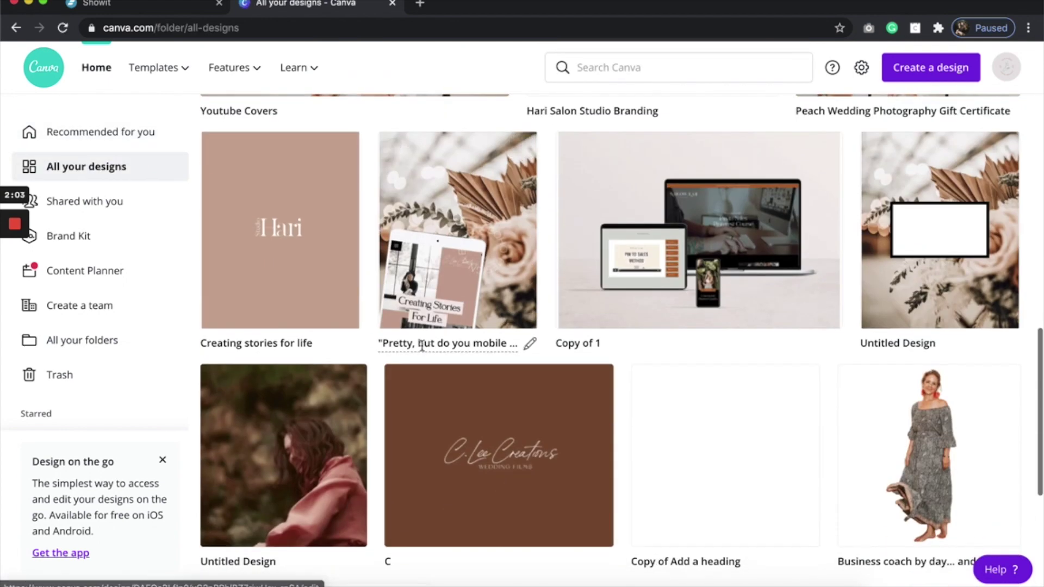
left_click(267, 482)
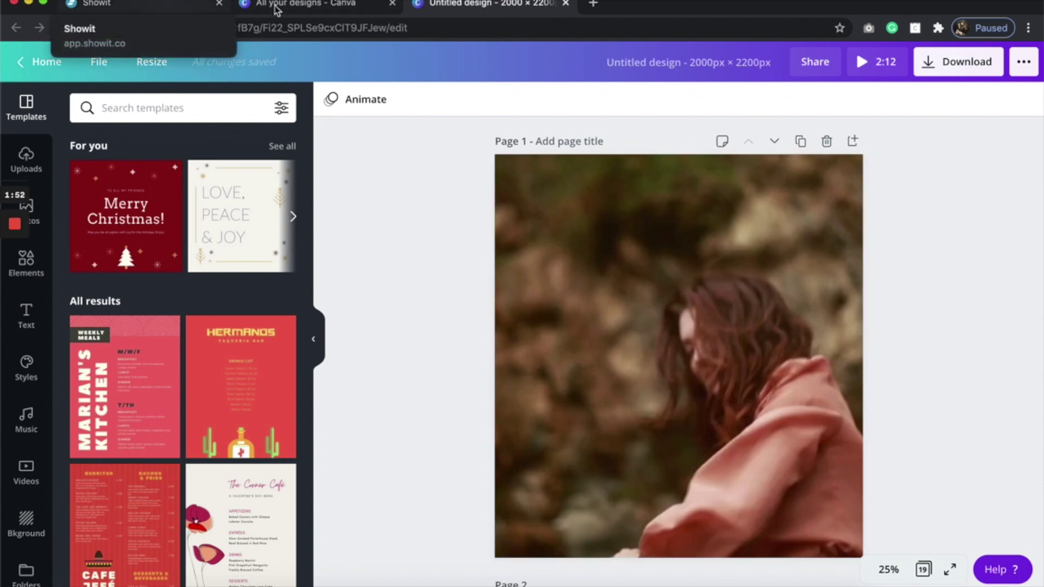
left_click(34, 162)
left_click(186, 181)
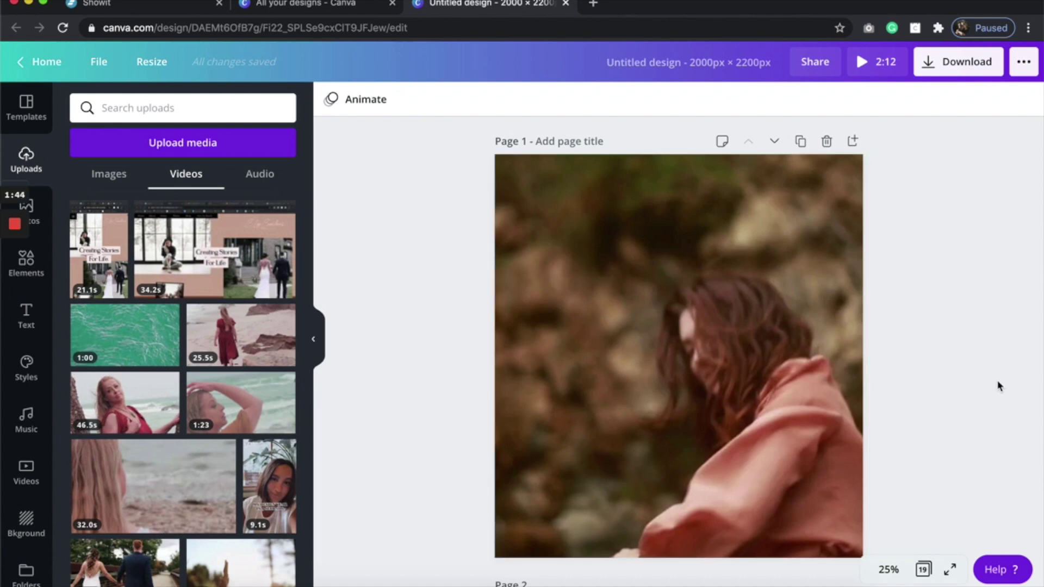
left_click(683, 354)
left_click(683, 354)
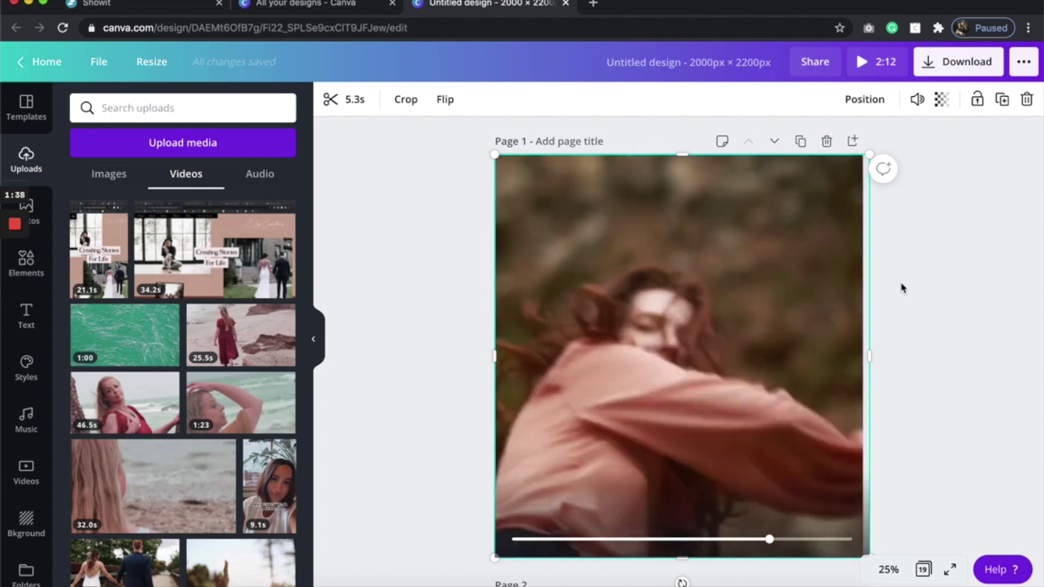
Download Page 1 of the Canva design as a GIF file
left_click(950, 63)
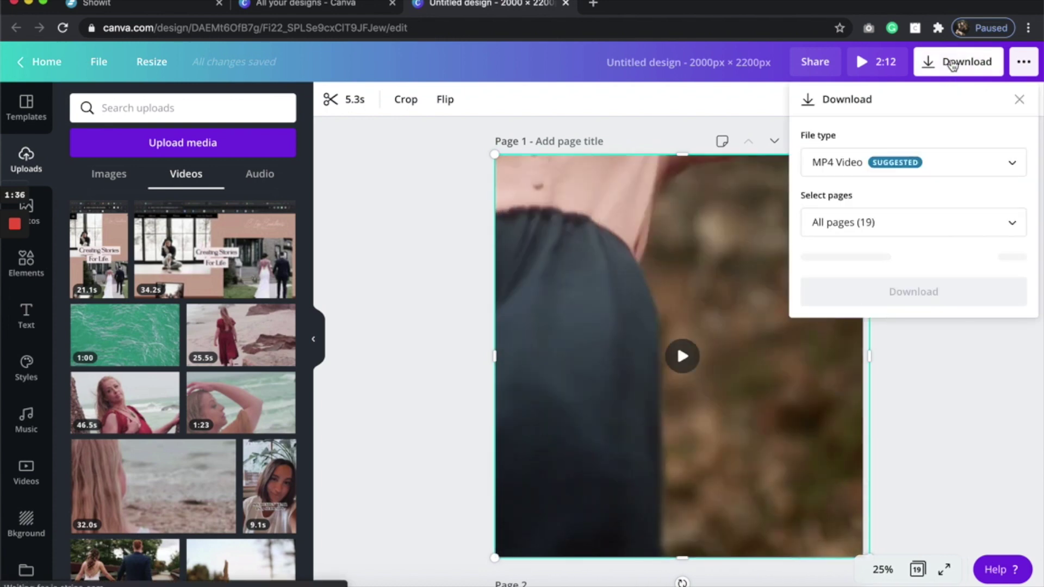
left_click(891, 234)
left_click(889, 318)
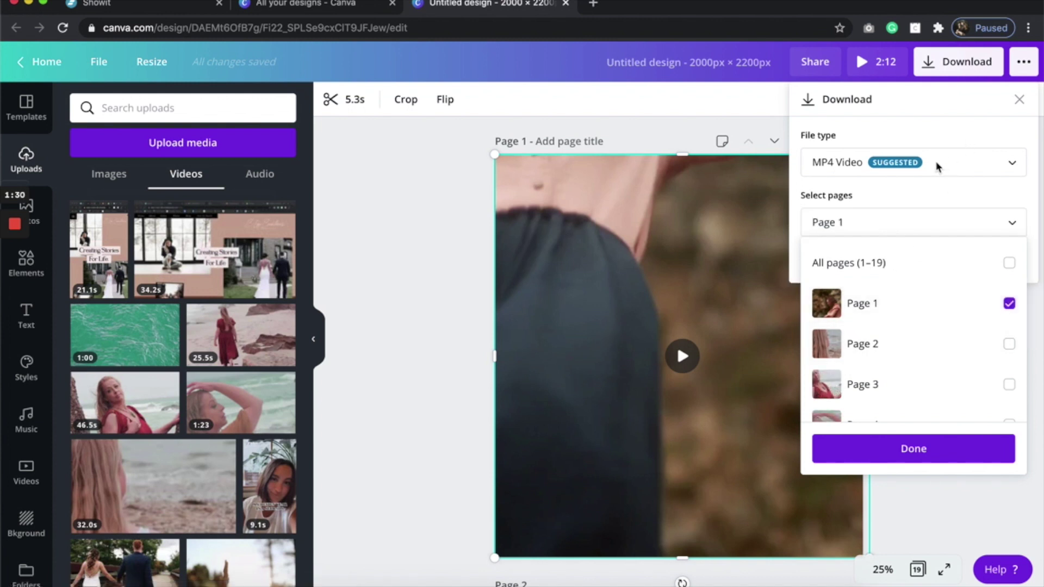
left_click(935, 173)
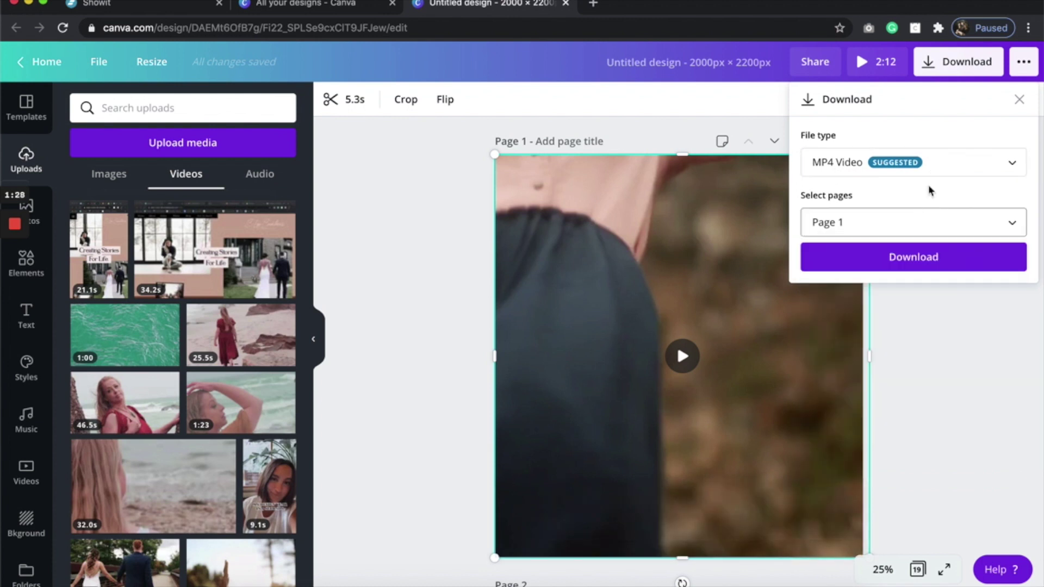
left_click(931, 166)
left_click(859, 285)
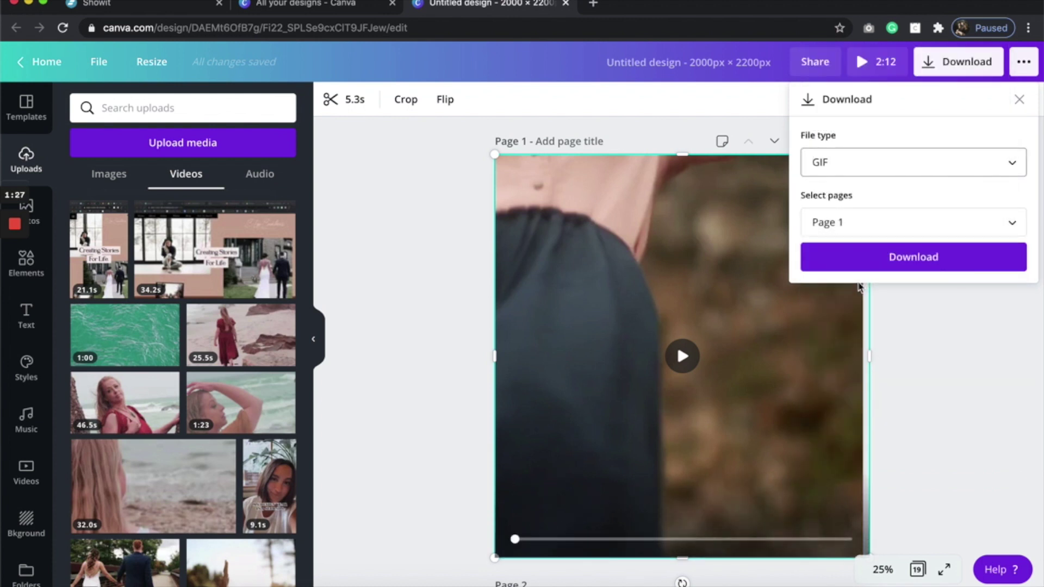
left_click(886, 257)
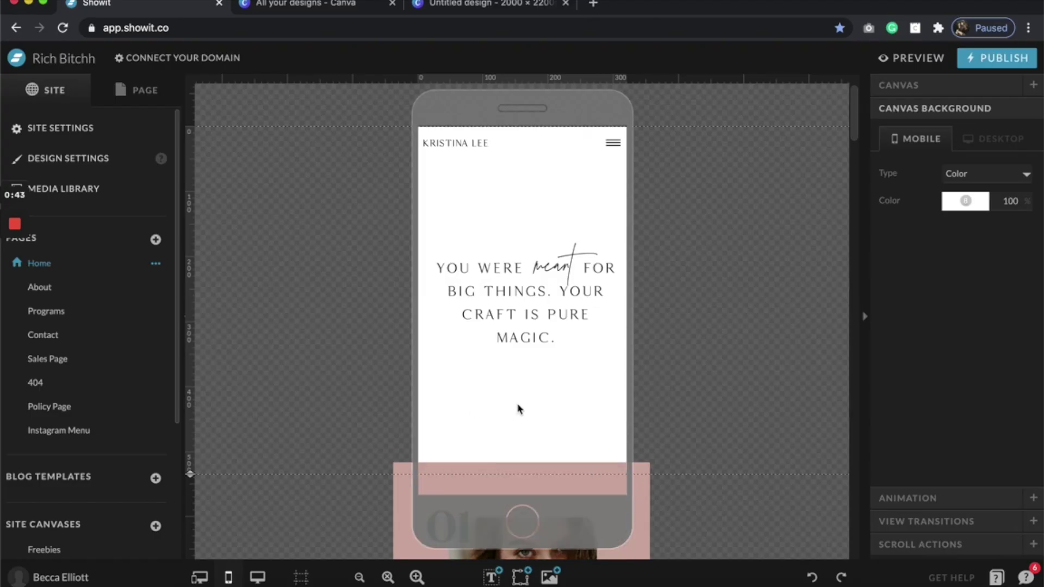
Add Untitled design (18).gif from the Media Library Uploads to the mobile Home page
left_click(549, 576)
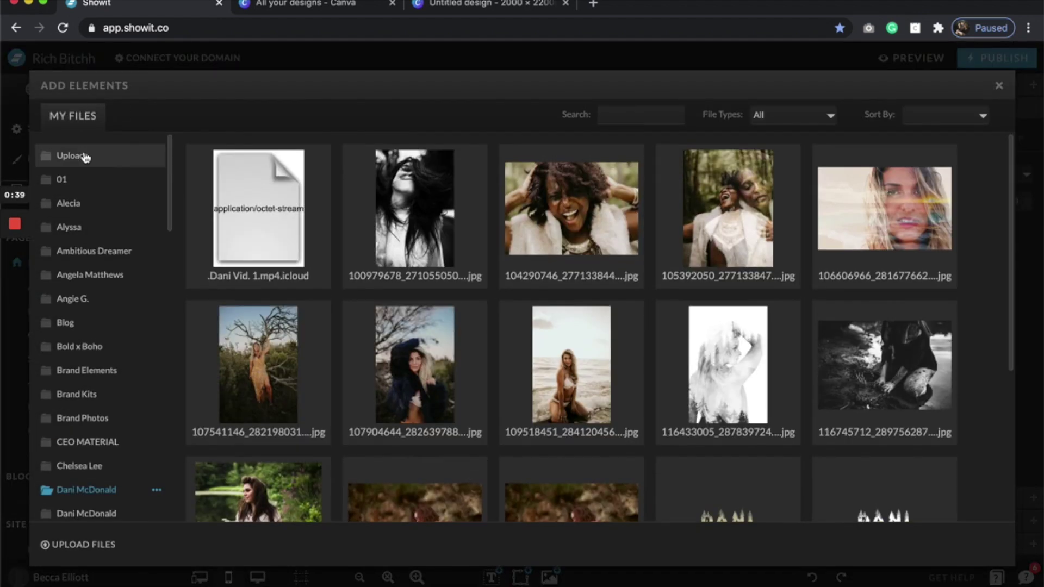
left_click(86, 157)
left_click(223, 220)
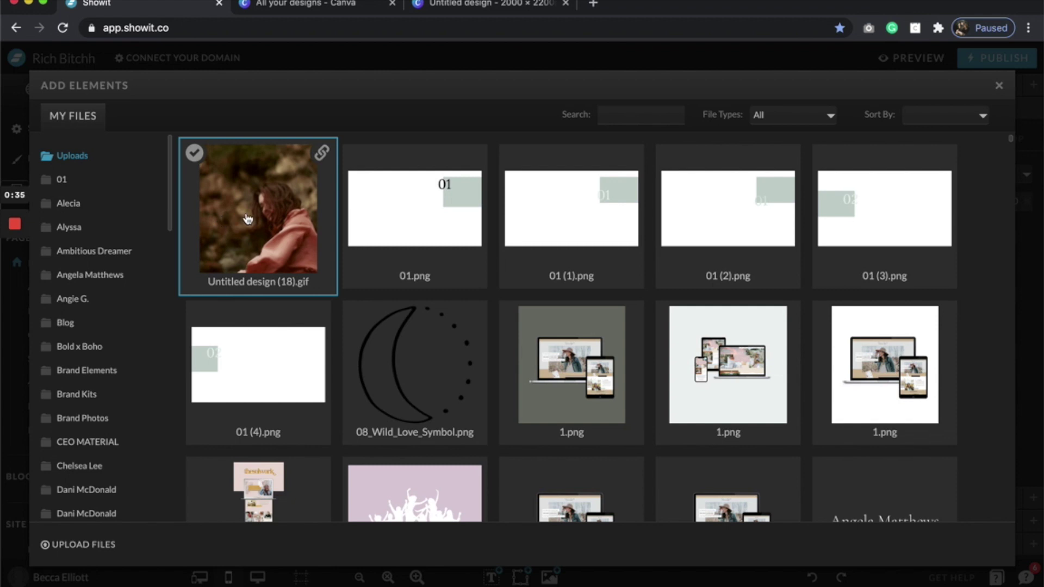
left_click(248, 219)
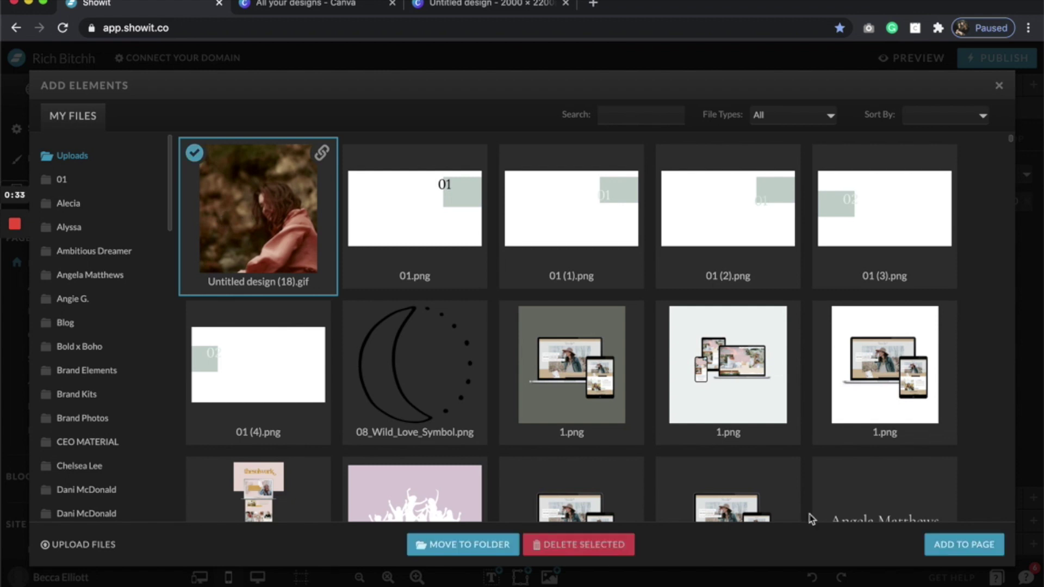
left_click(965, 544)
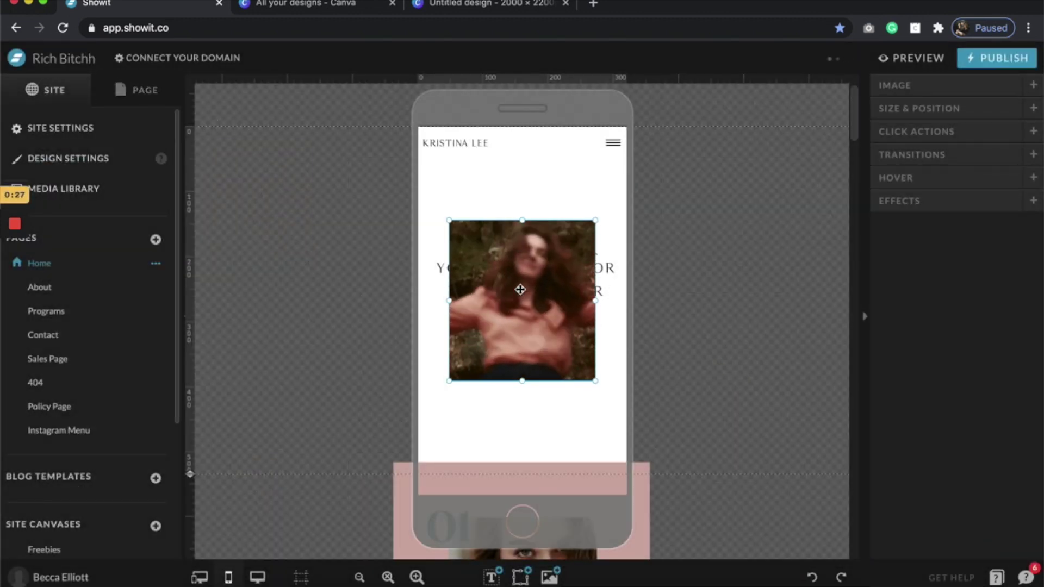
Move the GIF layer below the text layers and stretch it across the whole mobile header
left_click(118, 87)
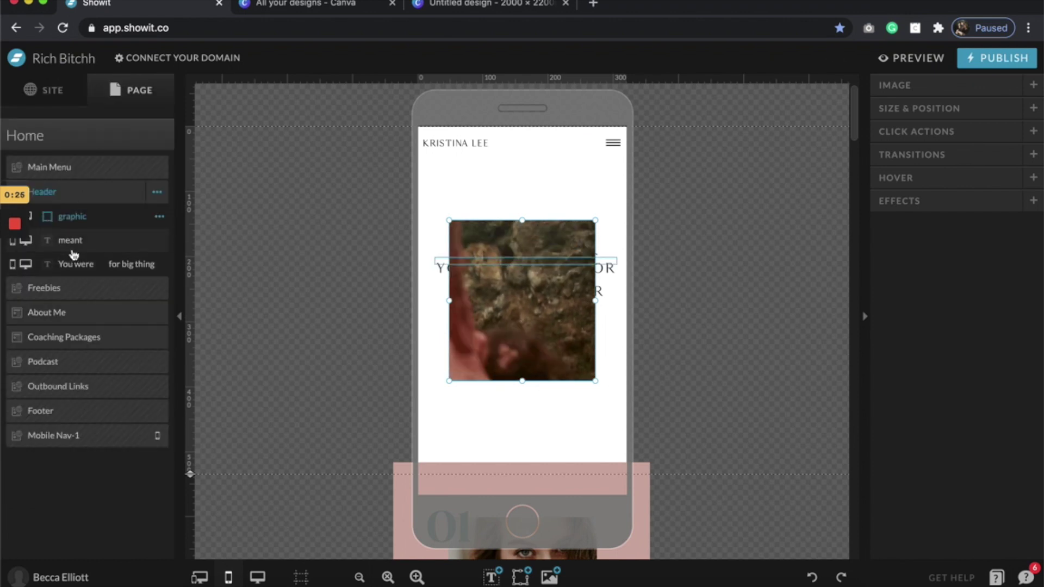
left_click_drag(92, 227, 122, 271)
left_click_drag(449, 220, 412, 124)
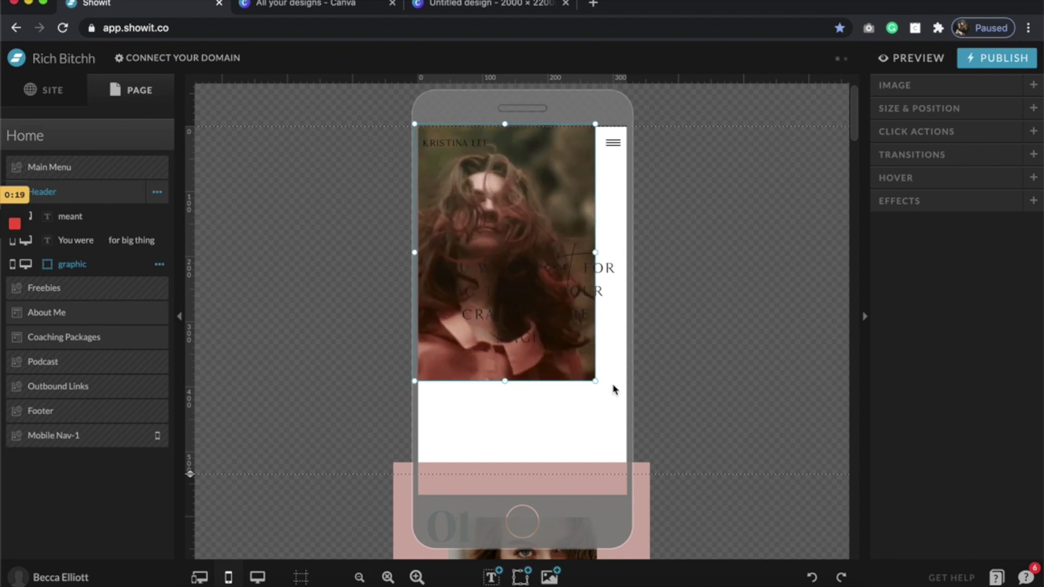
left_click_drag(595, 380, 633, 464)
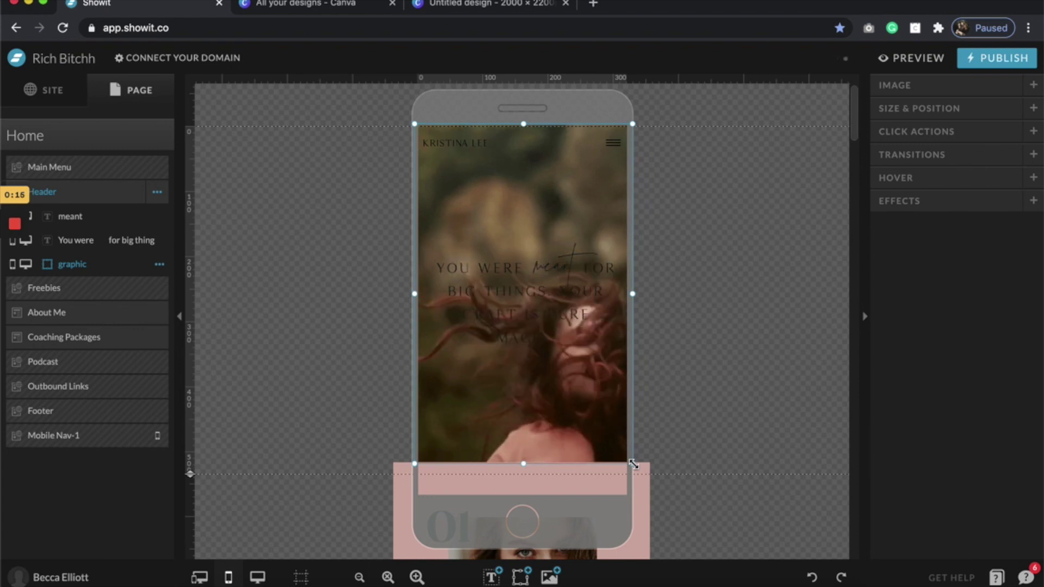
Color the mobile headline and the script word 'meant' white
left_click(153, 239)
left_click(971, 182)
left_click(937, 212)
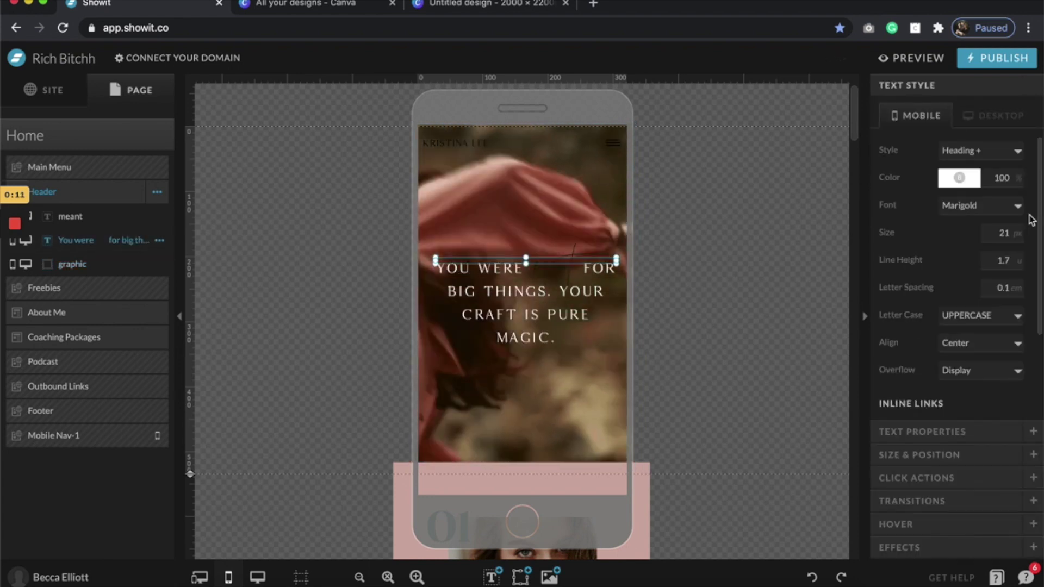
left_click(551, 266)
left_click(952, 178)
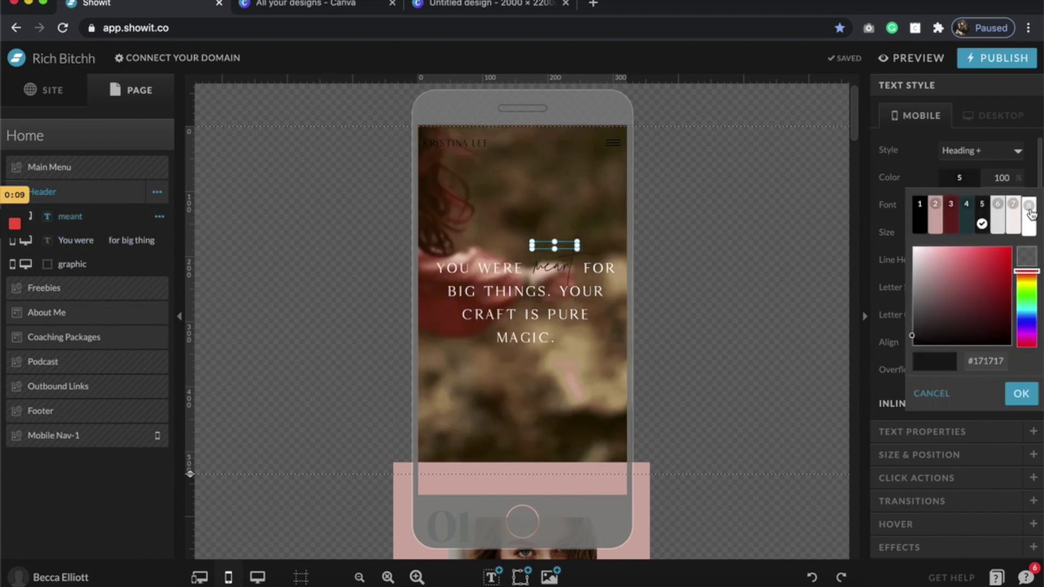
left_click(937, 212)
Set the mobile header's canvas background color to black
left_click(705, 374)
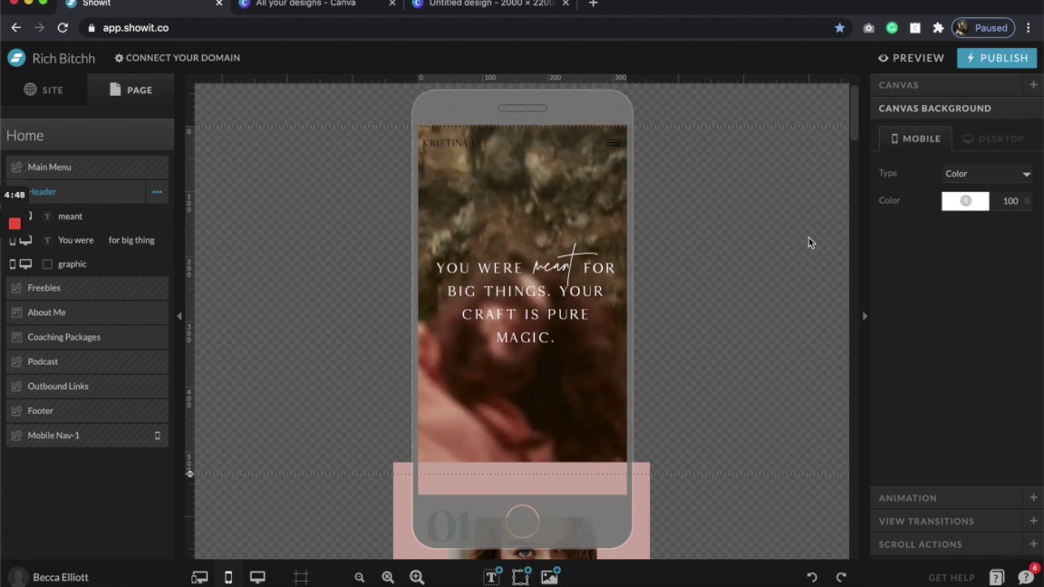
left_click(965, 202)
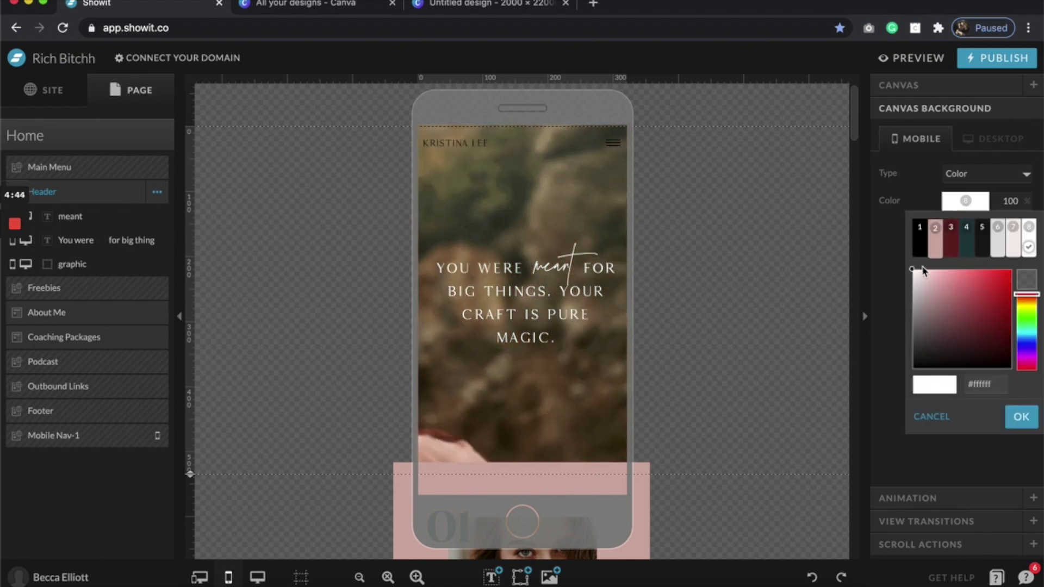
left_click(920, 244)
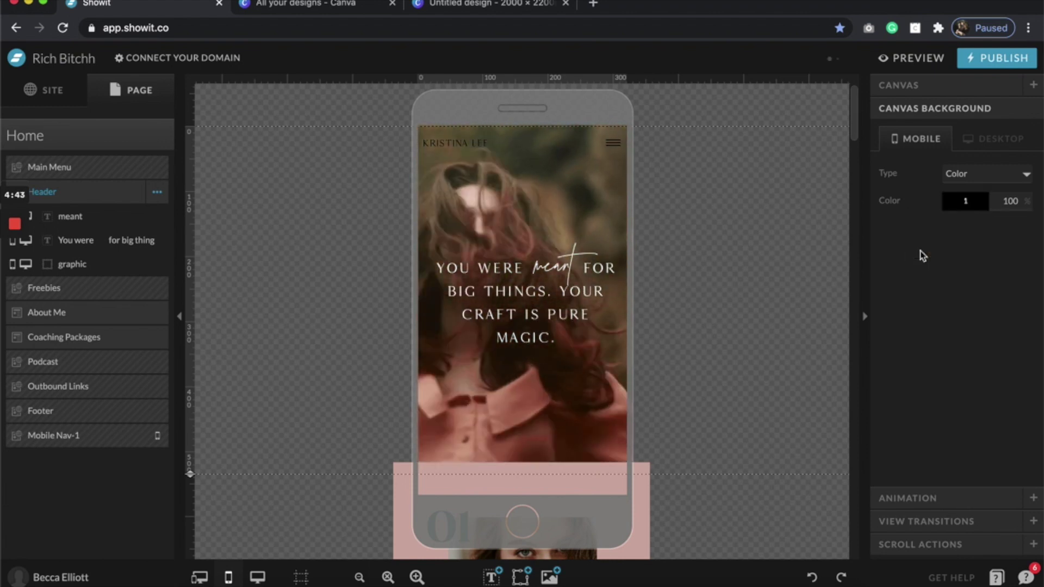
Set the header GIF's Effects opacity to 70
left_click(911, 548)
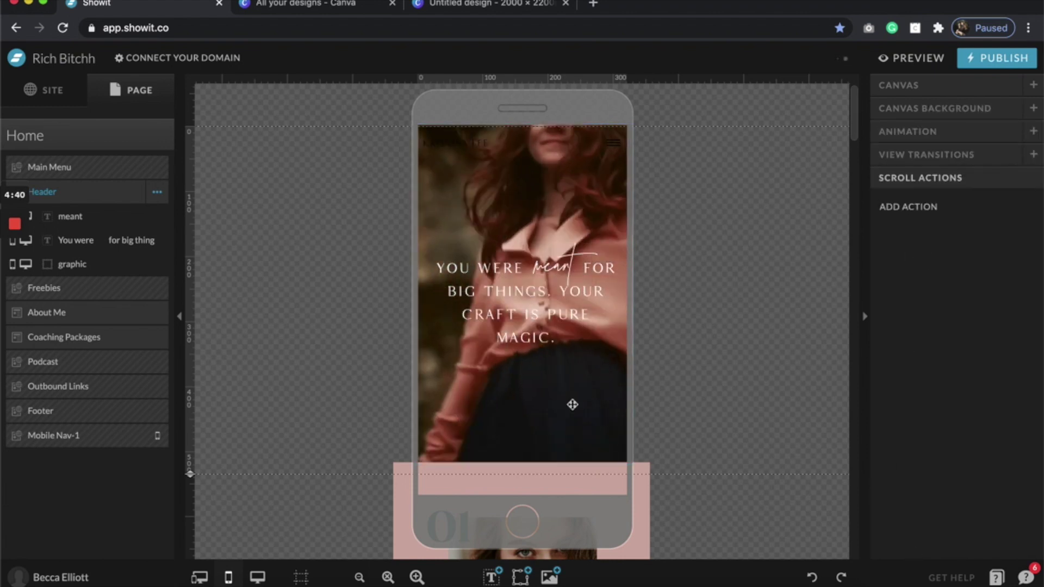
left_click(575, 408)
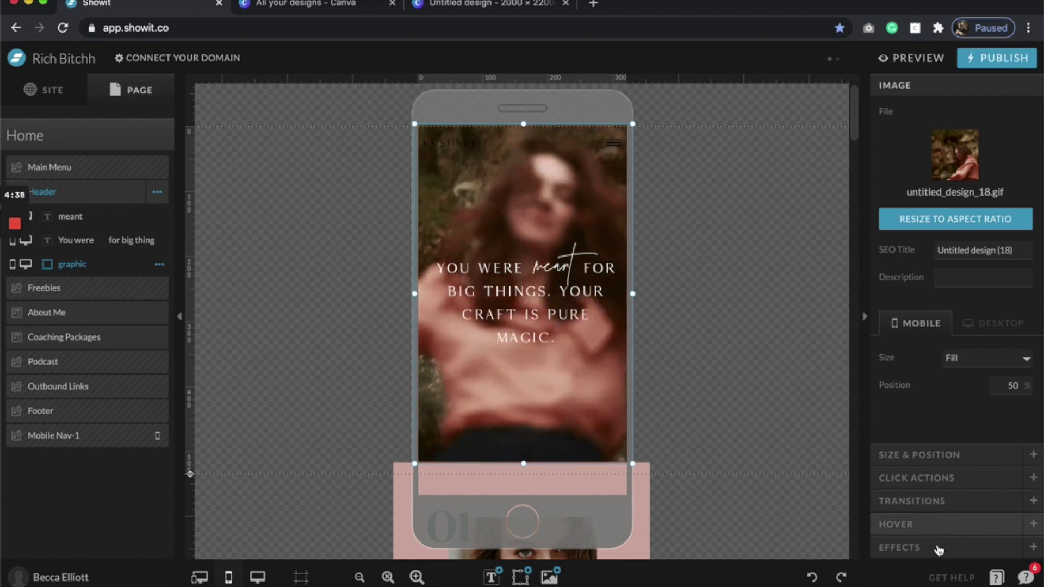
left_click(944, 544)
double_click(1012, 266)
type("70")
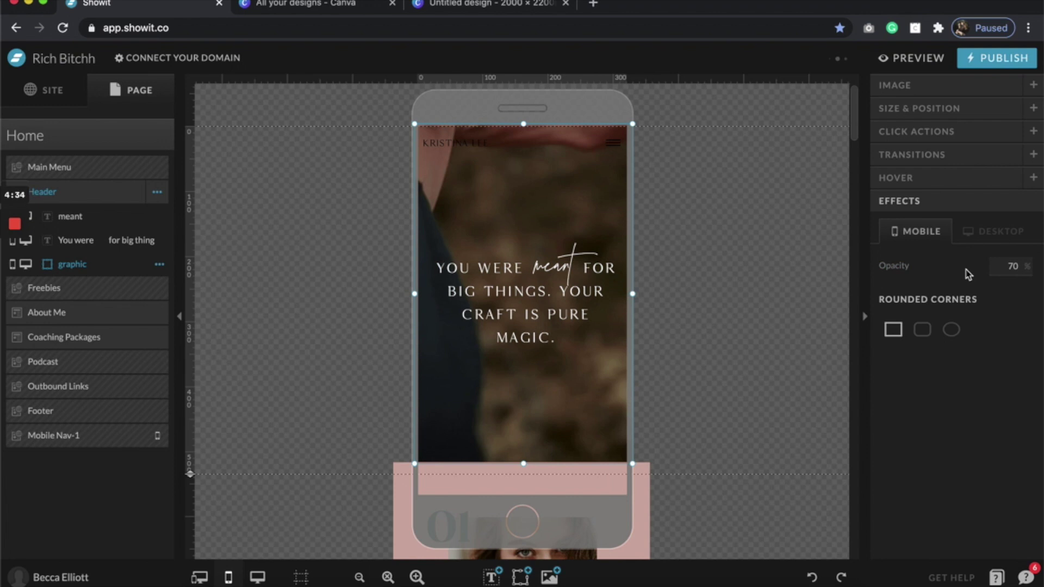
left_click(748, 325)
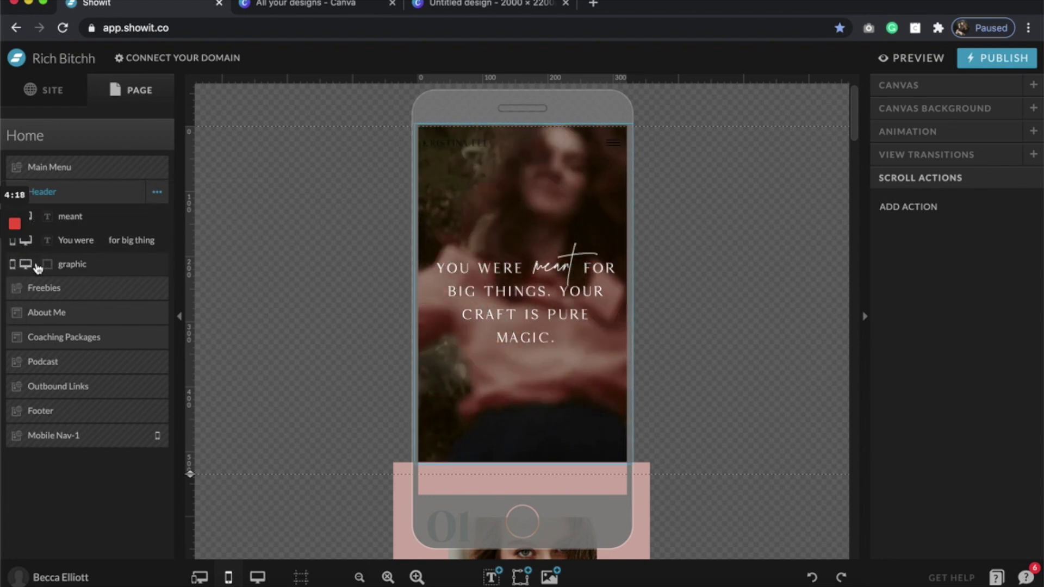
Toggle the header GIF's desktop-layout visibility, then compare the mobile and desktop layouts
left_click(35, 269)
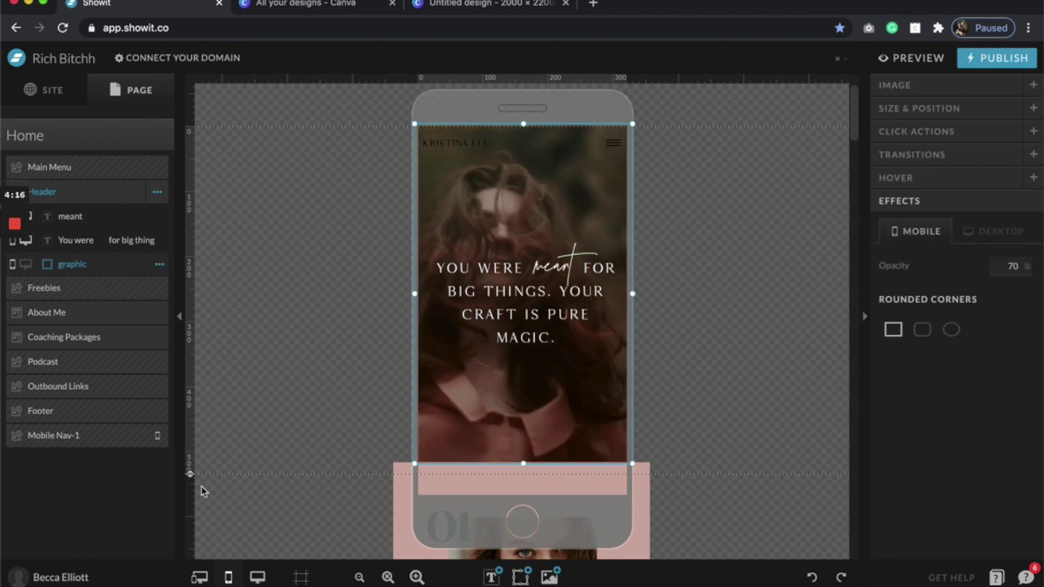
left_click(257, 577)
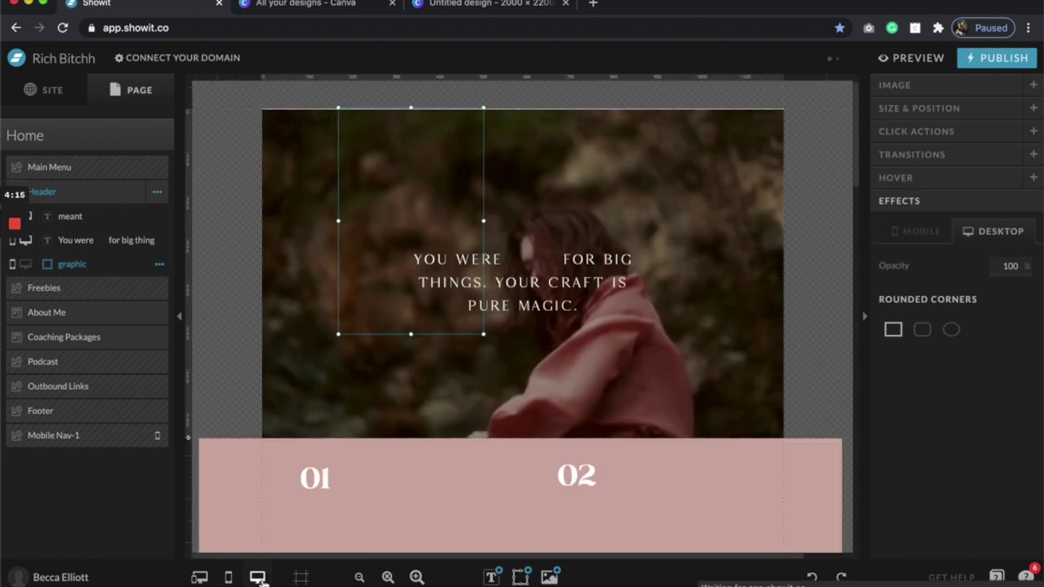
left_click(28, 265)
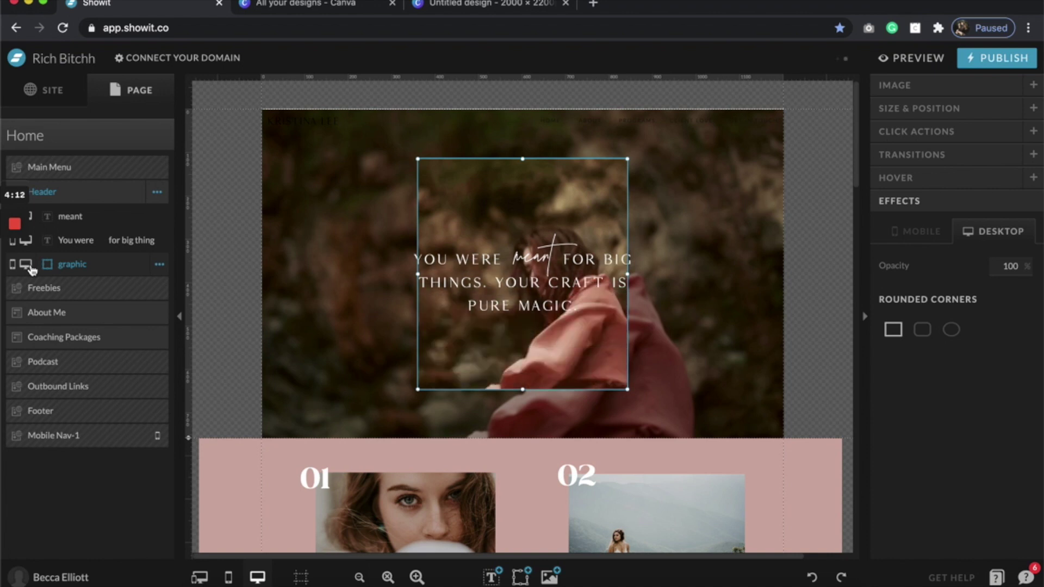
left_click(275, 310)
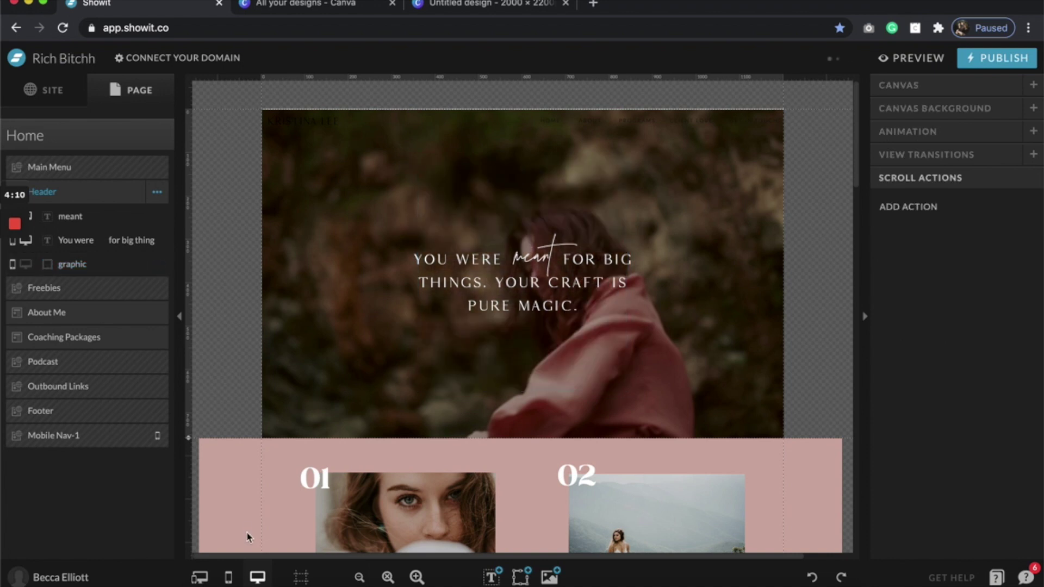
left_click(229, 577)
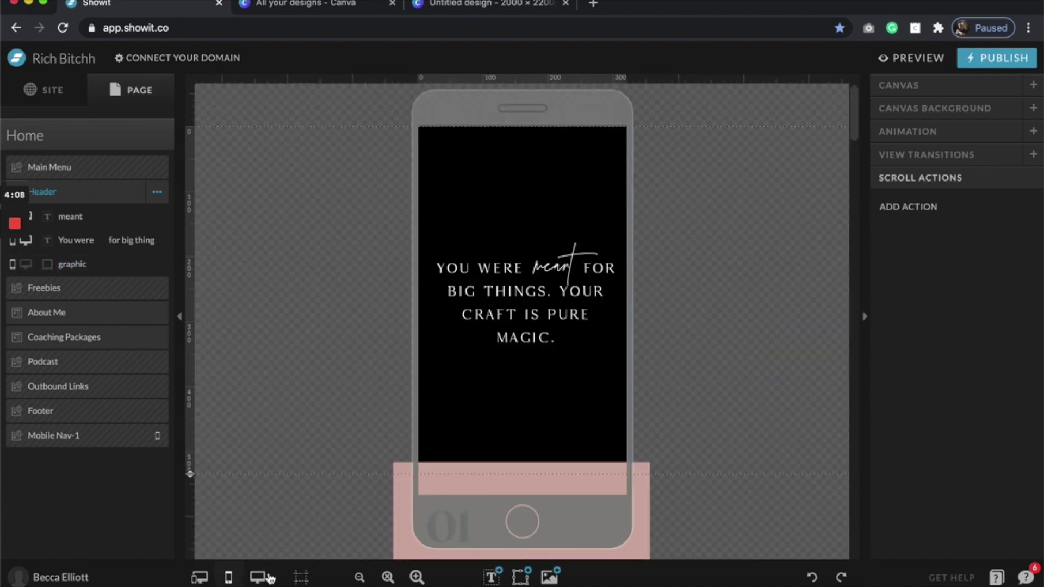
left_click(257, 577)
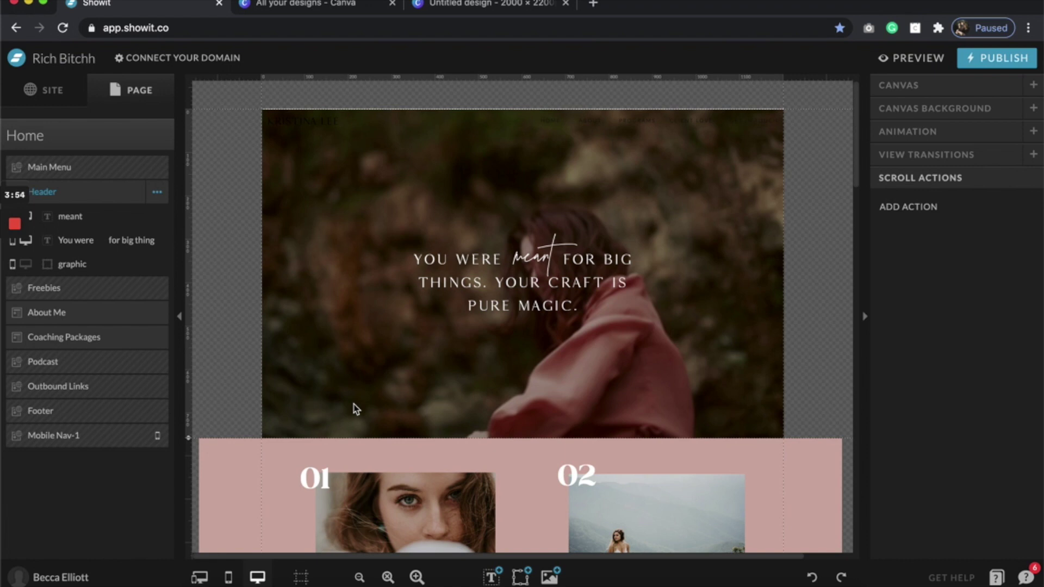
Replace the About Me photo with Untitled design (18).gif
scroll(356, 409, "down", 10)
scroll(356, 408, "down", 3)
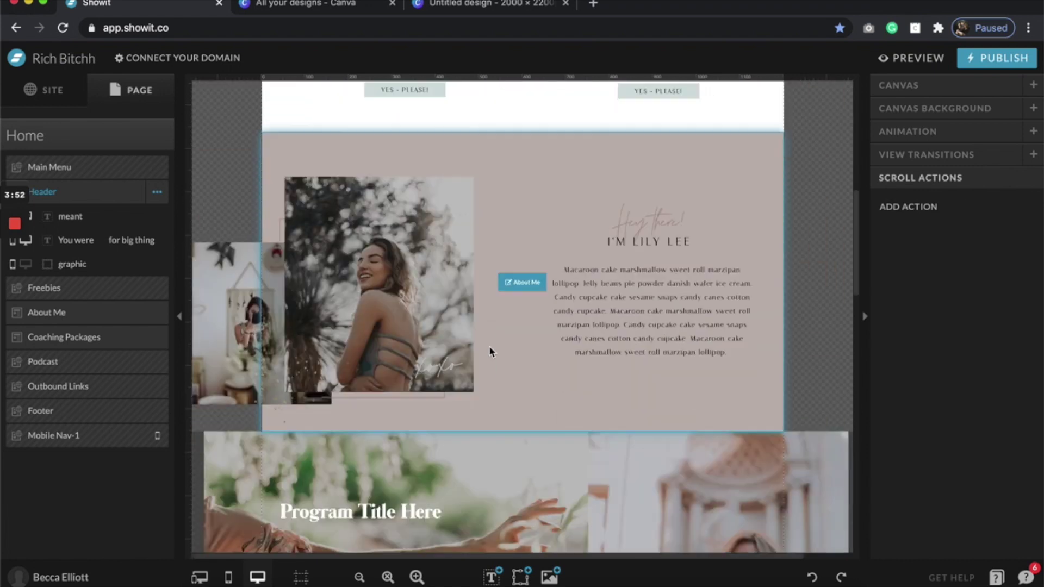
left_click(514, 309)
left_click(340, 196)
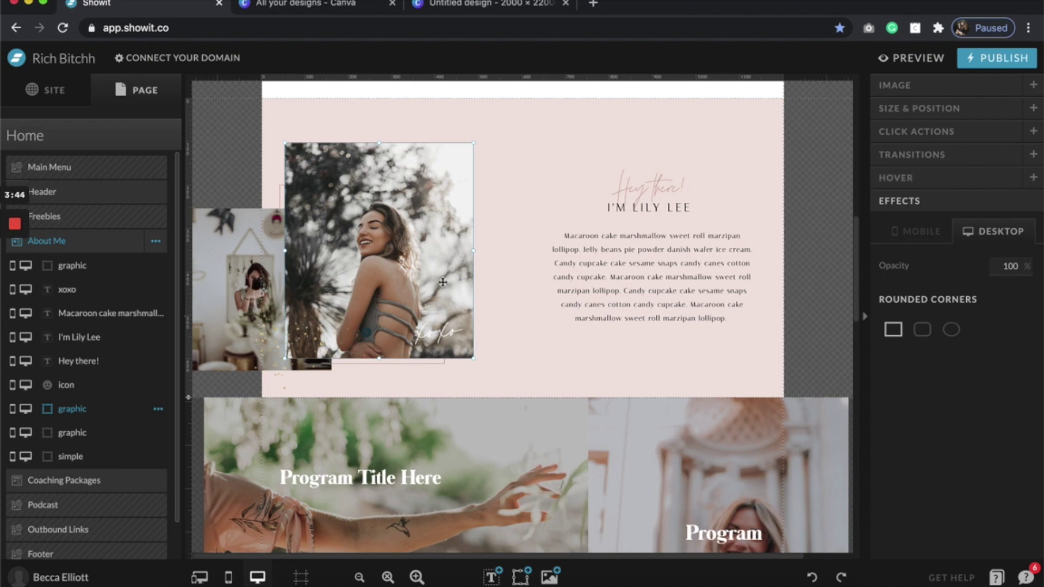
double_click(402, 243)
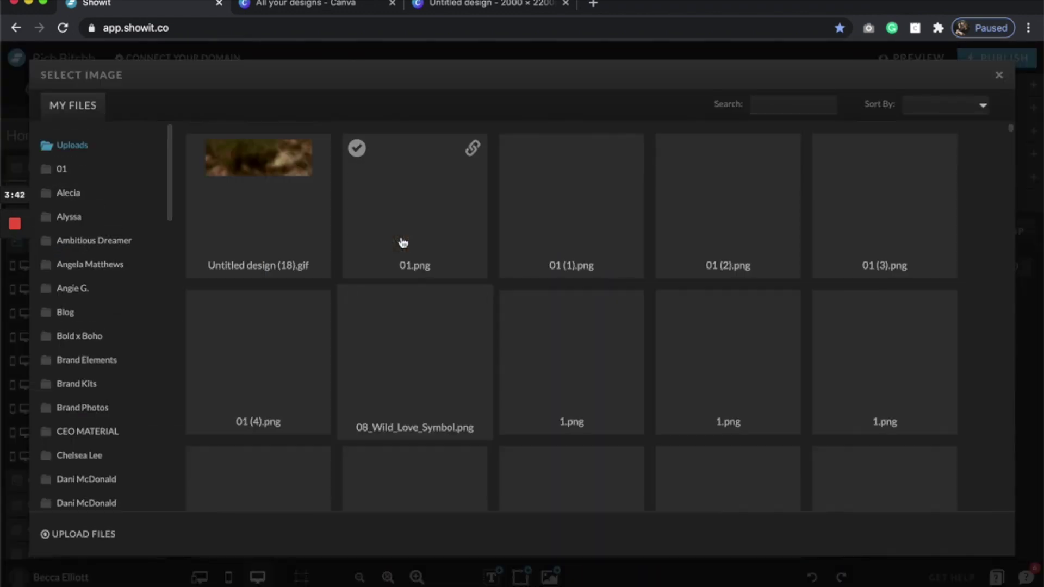
left_click(283, 220)
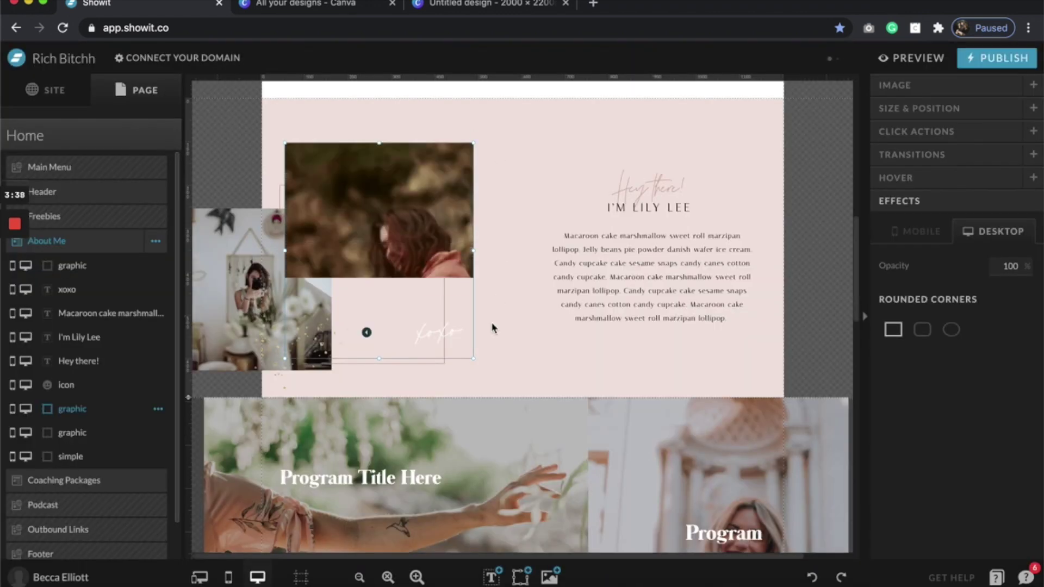
Check the new About Me GIF on the mobile and desktop layouts
left_click(229, 578)
scroll(362, 400, "down", 5)
scroll(362, 400, "down", 5)
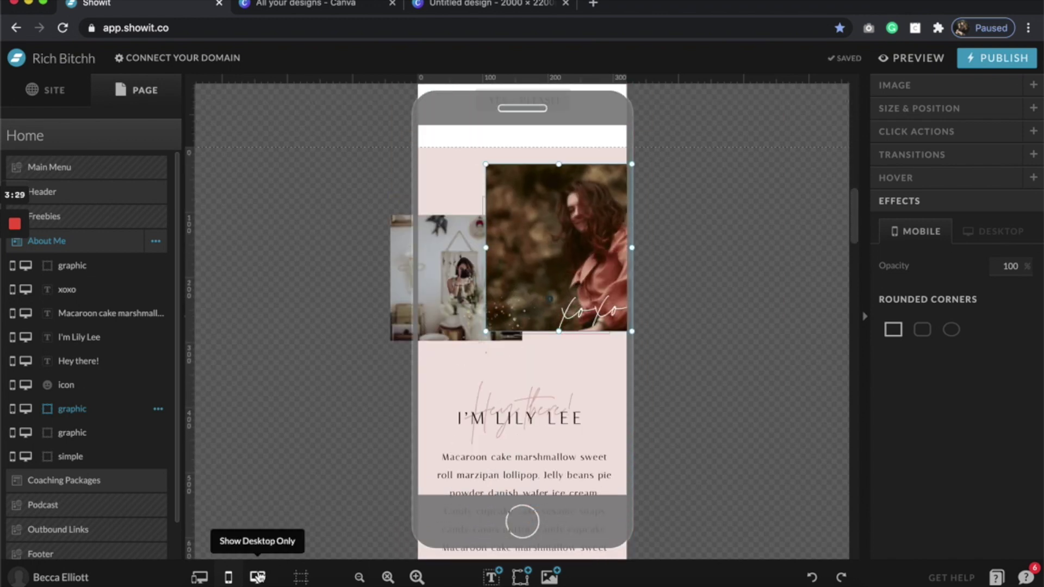
left_click(258, 577)
scroll(466, 345, "down", 5)
scroll(466, 347, "down", 4)
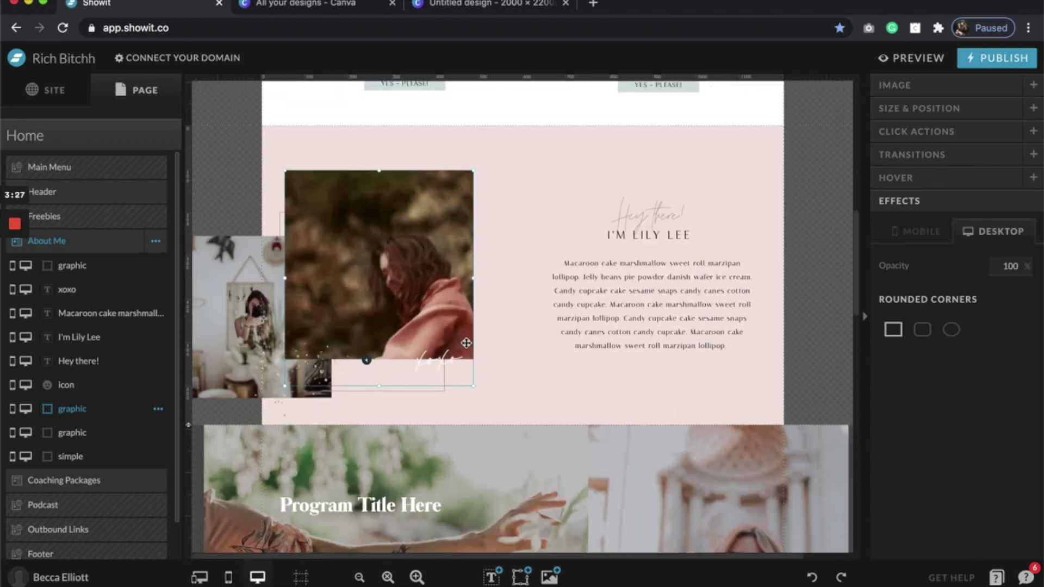
scroll(485, 326, "up", 10)
scroll(526, 300, "down", 5)
scroll(526, 299, "down", 3)
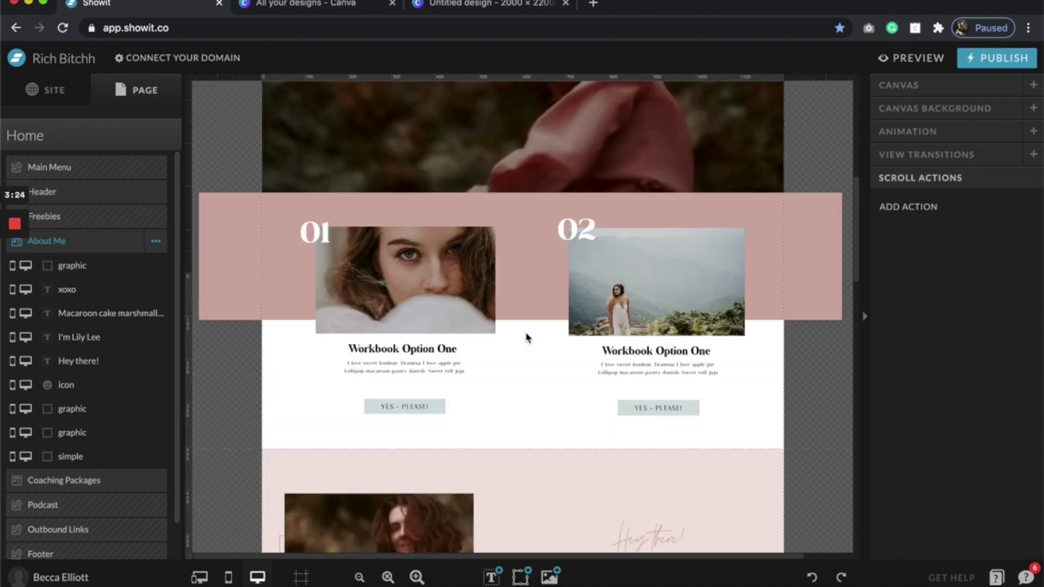
scroll(246, 340, "up", 5)
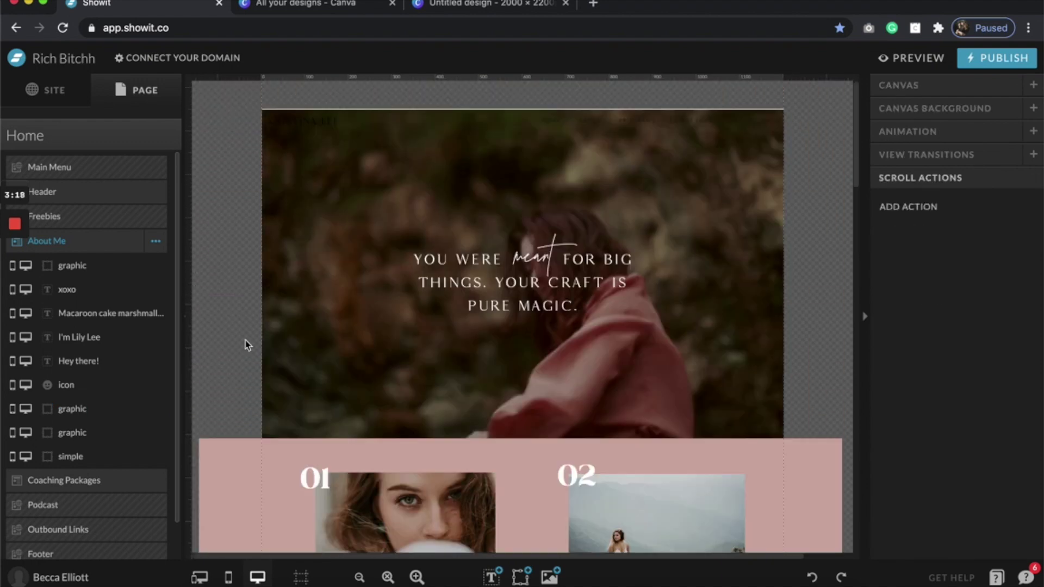